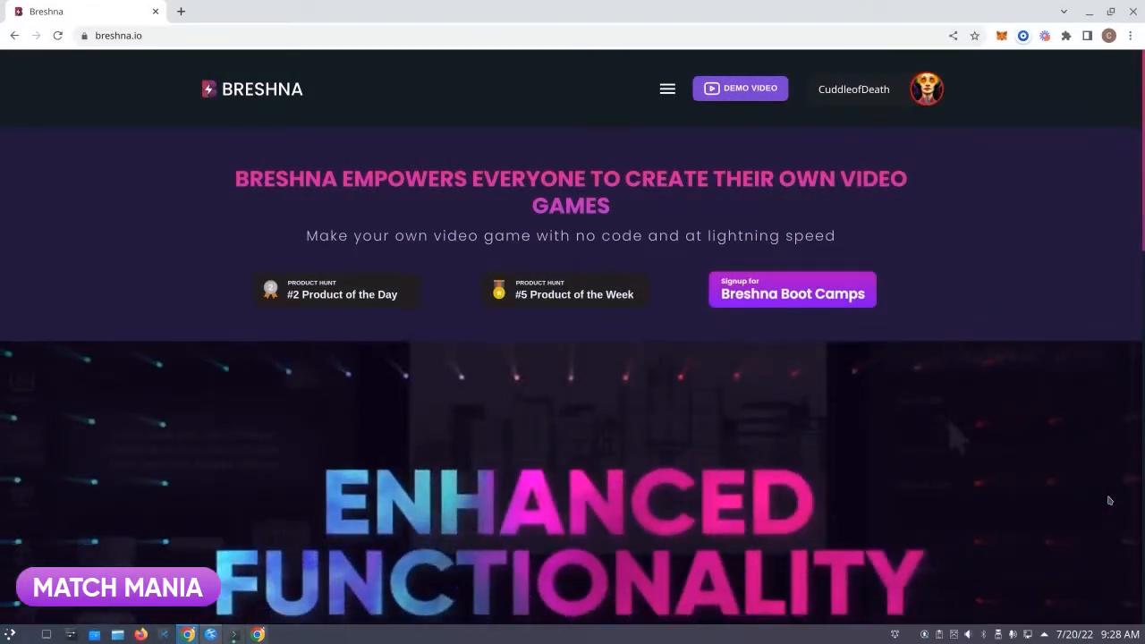
Create a new game from the Match Mania template.
scroll(683, 373, down, 2)
scroll(683, 373, down, 6)
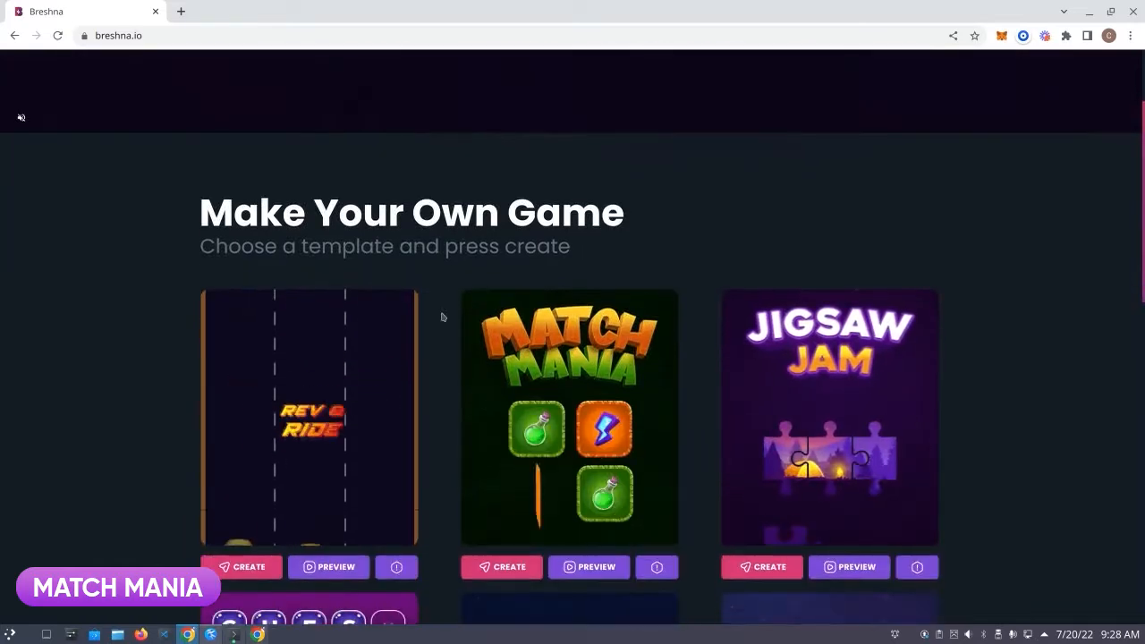
scroll(440, 315, down, 1)
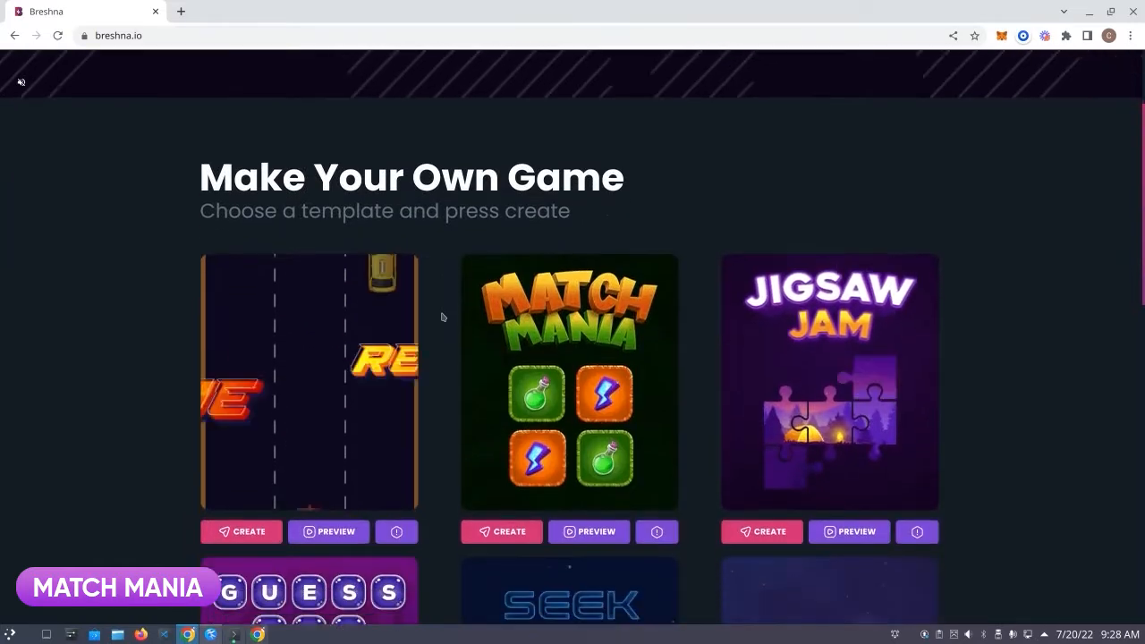
click(474, 531)
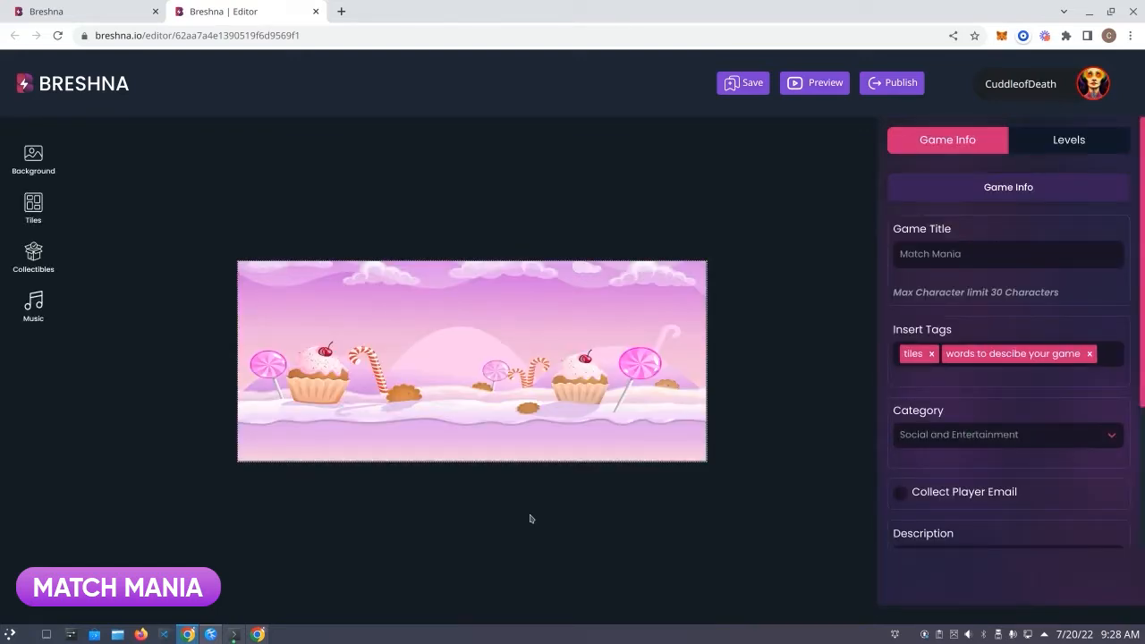
Set Level 1's background to the desert rock scene with the teal sky and its tile interface to red.
click(1053, 143)
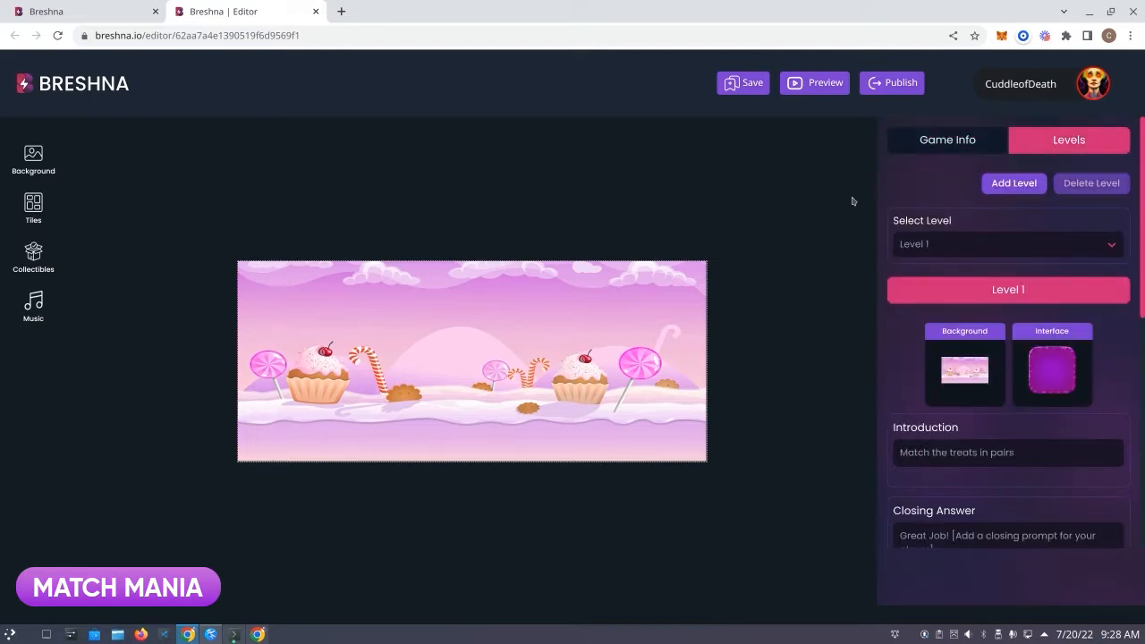
click(955, 376)
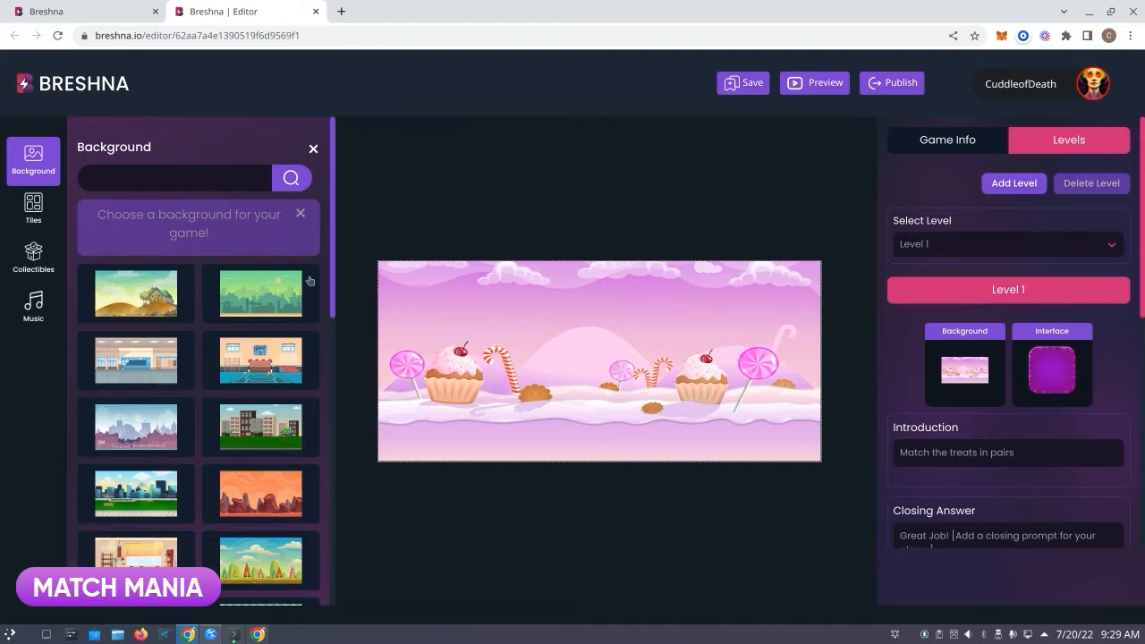
scroll(309, 281, down, 1)
scroll(307, 282, down, 2)
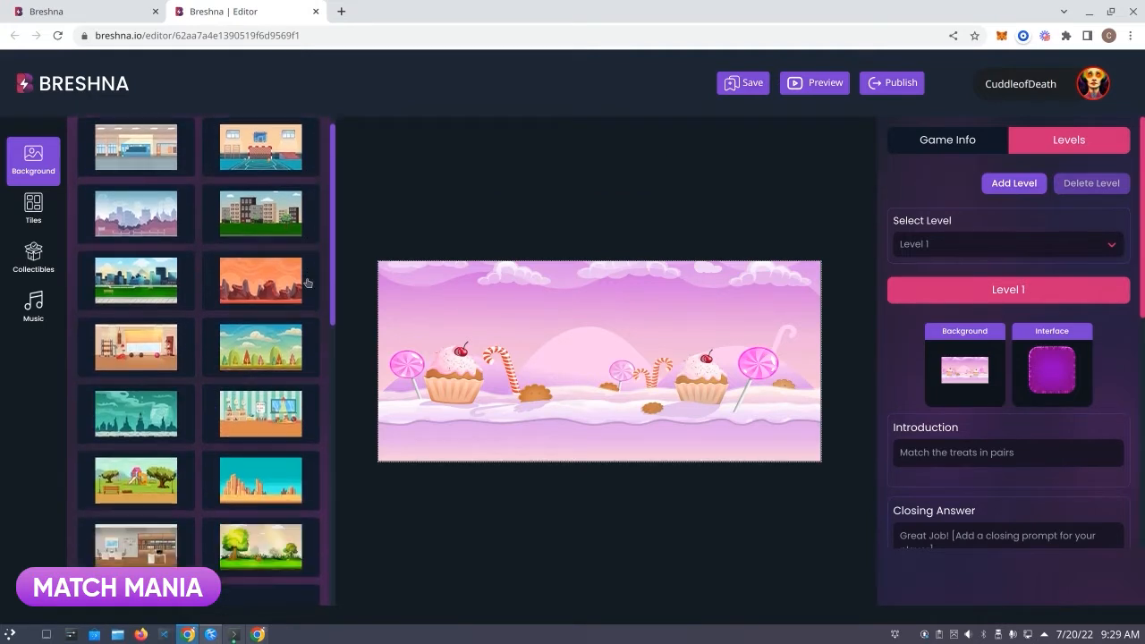
click(277, 367)
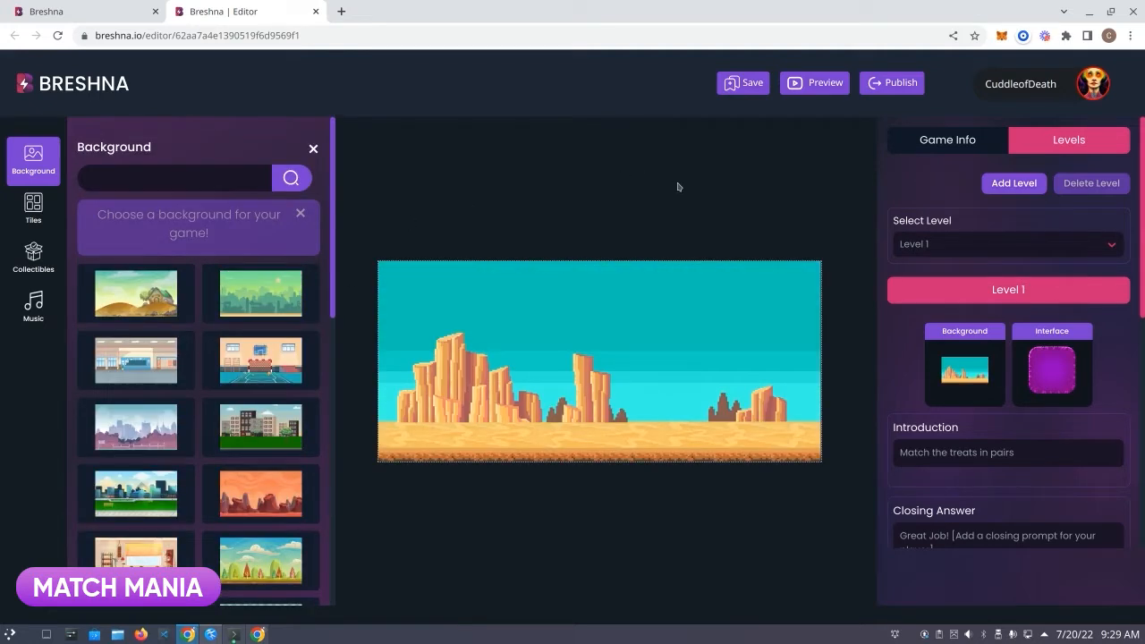
click(1037, 366)
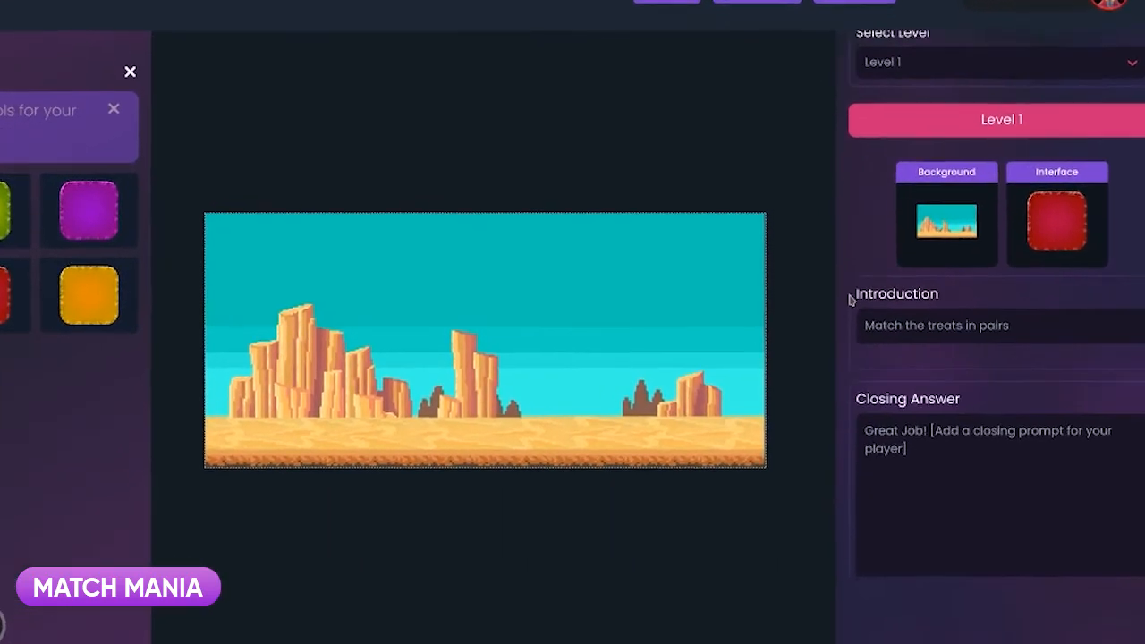
Replace Level 1's introduction text with "Match the equation with the answer!".
triple_click(1049, 305)
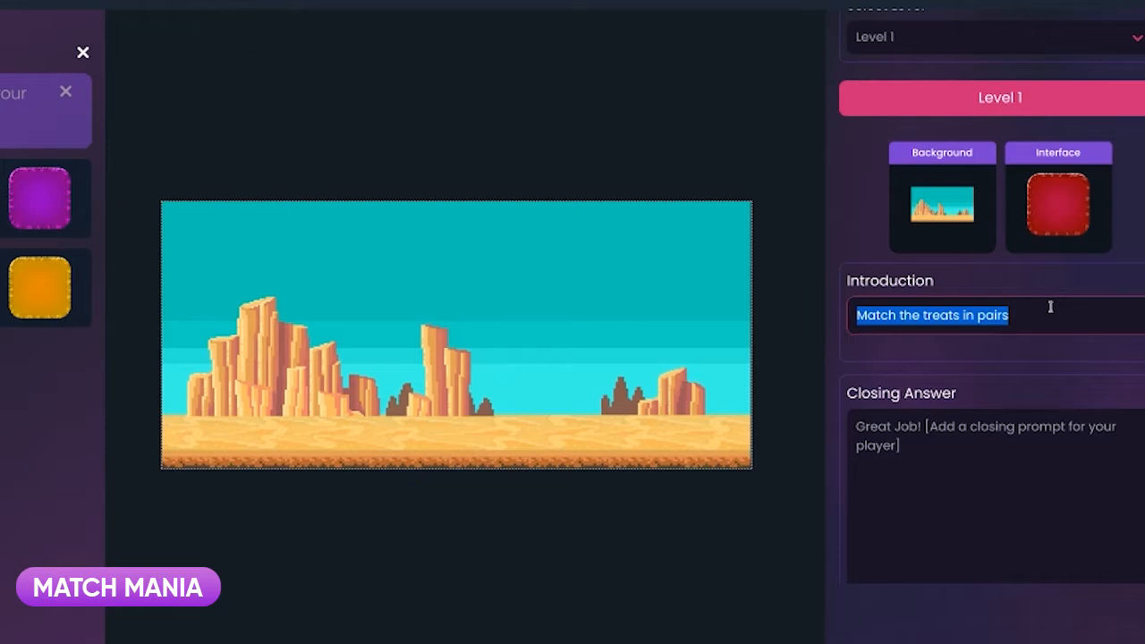
text(Match t)
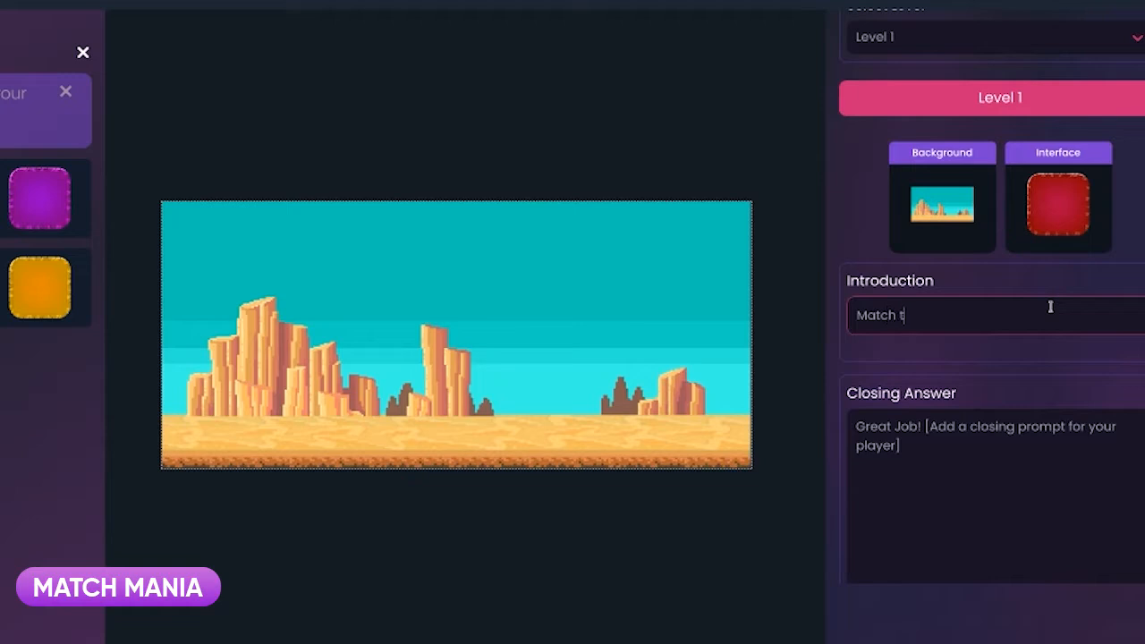
text(he equation with )
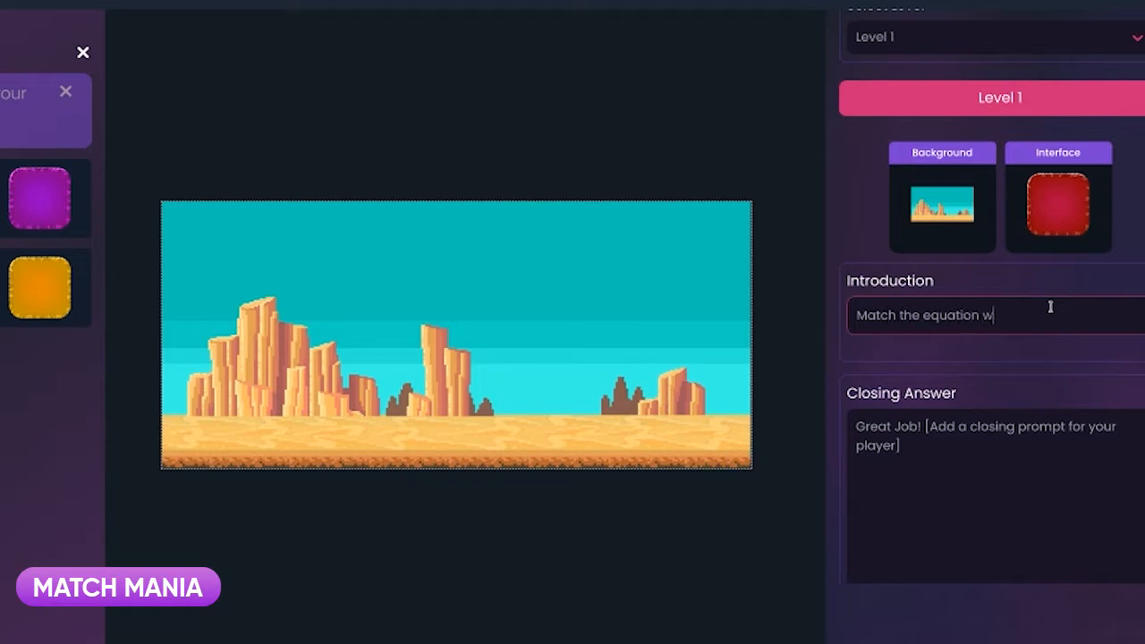
text(the answer!)
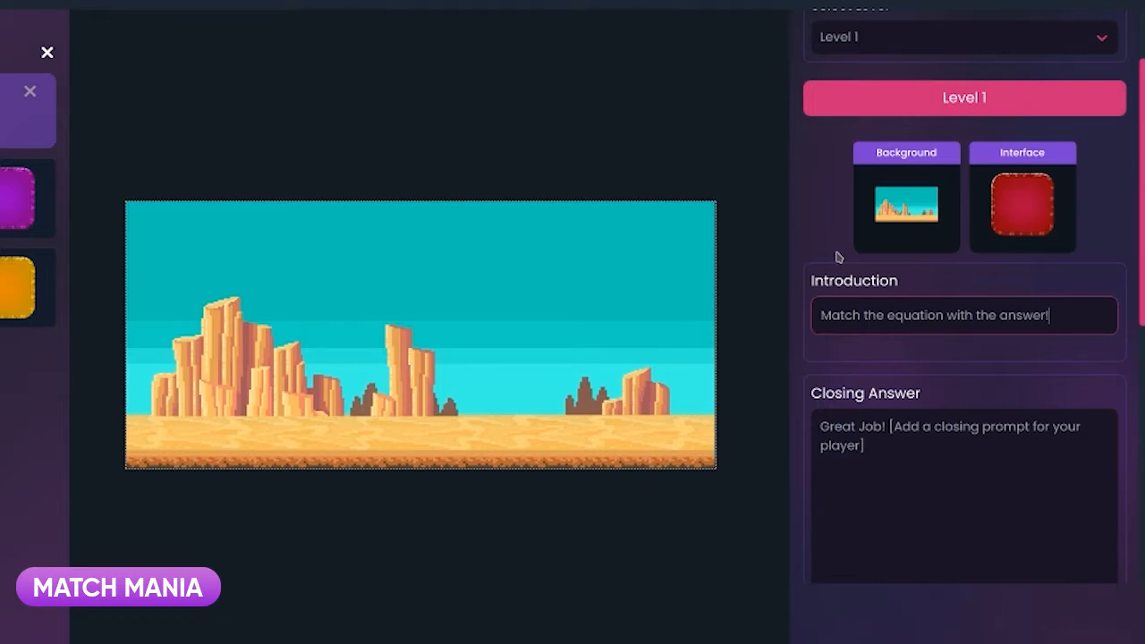
Replace Level 1's closing answer with "Awesome job!".
click(899, 450)
text(Awesome job)
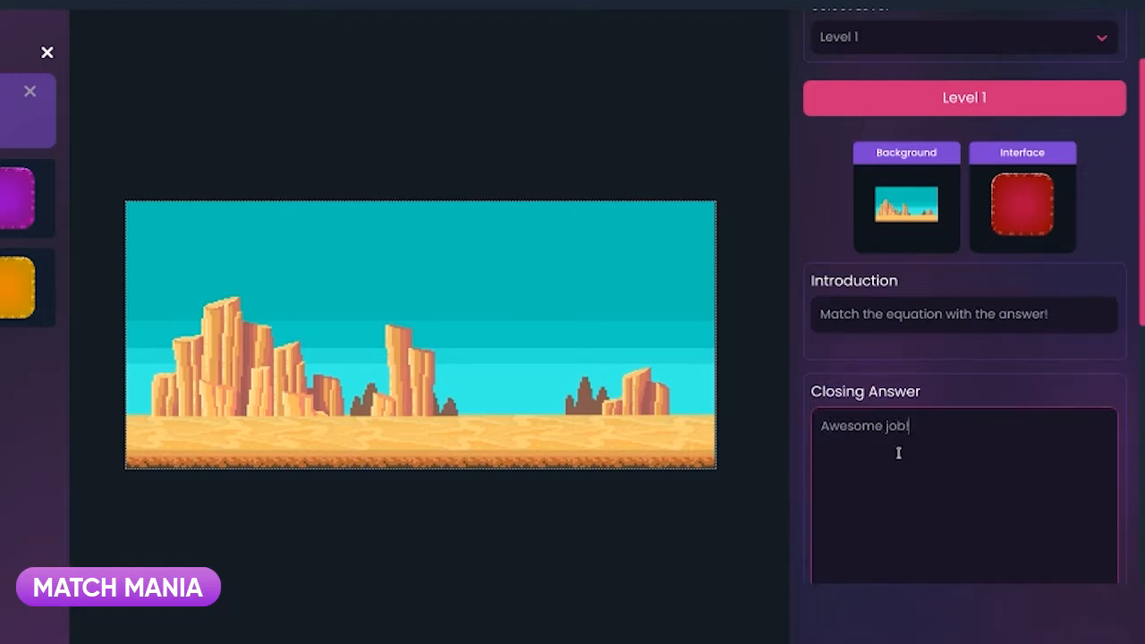
text(!)
Remove all four preset collectible pairs from Level 1.
scroll(898, 452, down, 4)
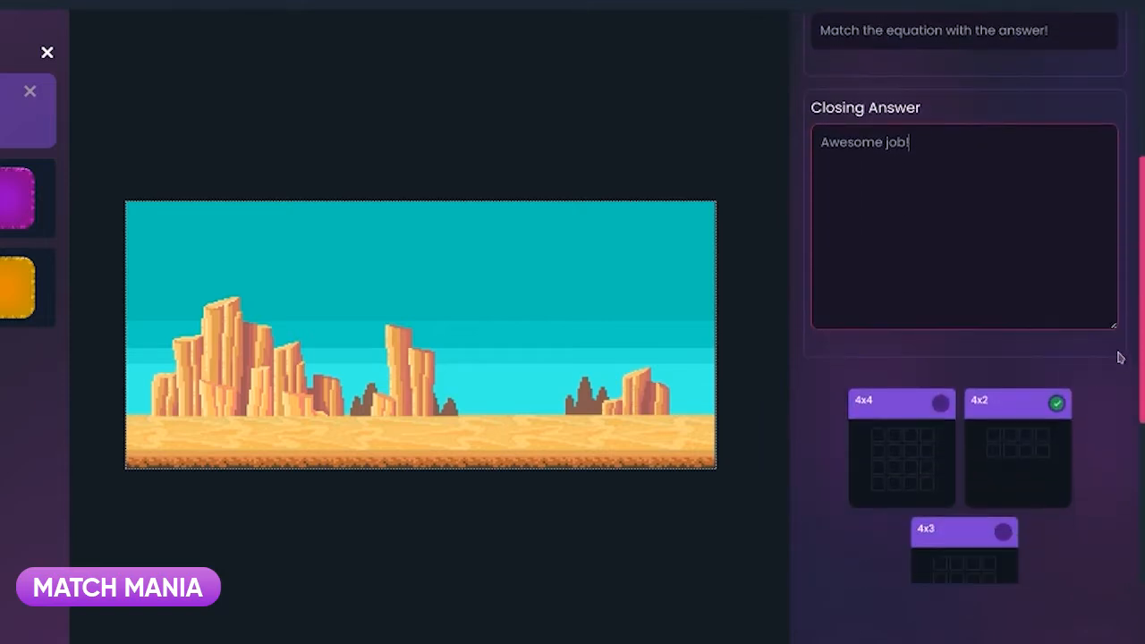
scroll(1122, 355, down, 1)
scroll(1109, 393, down, 1)
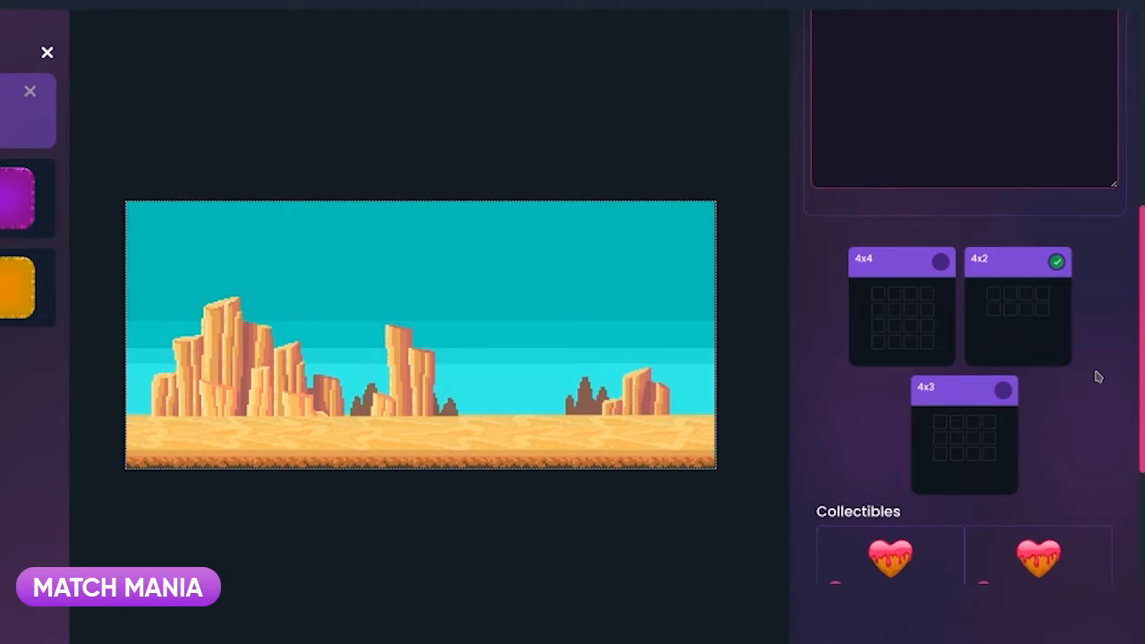
scroll(1098, 377, down, 4)
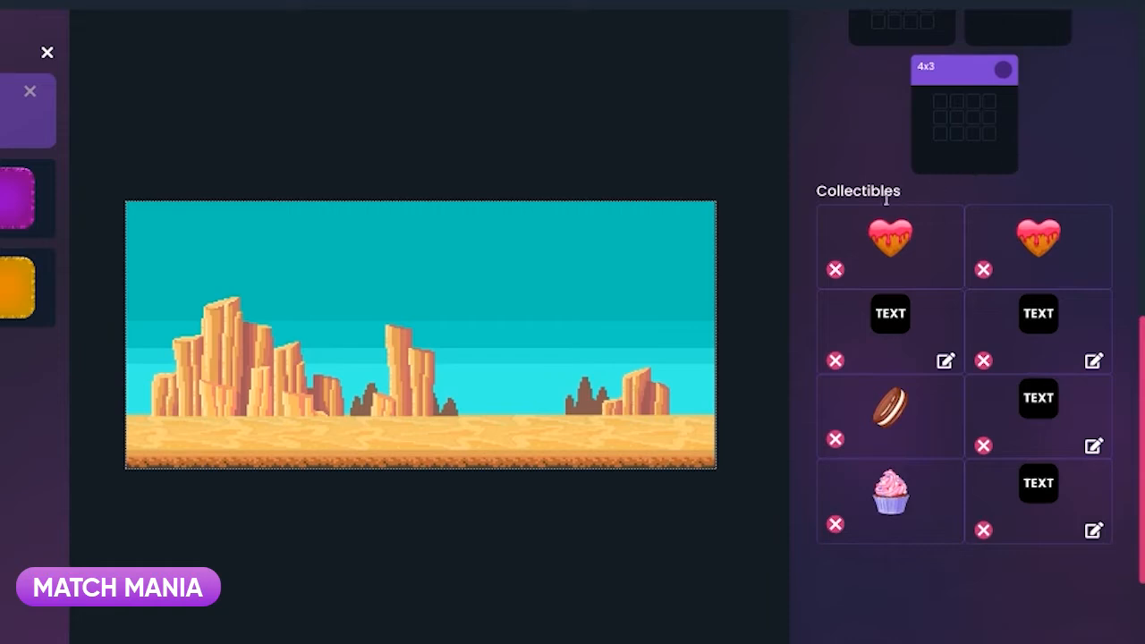
click(834, 270)
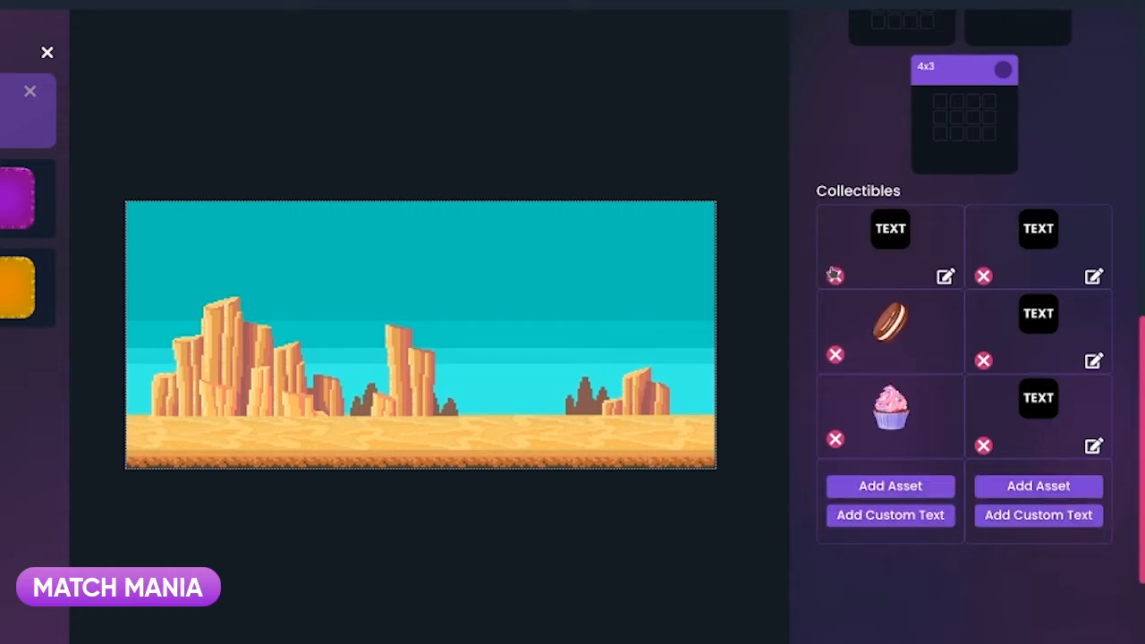
click(834, 270)
click(834, 270)
click(835, 270)
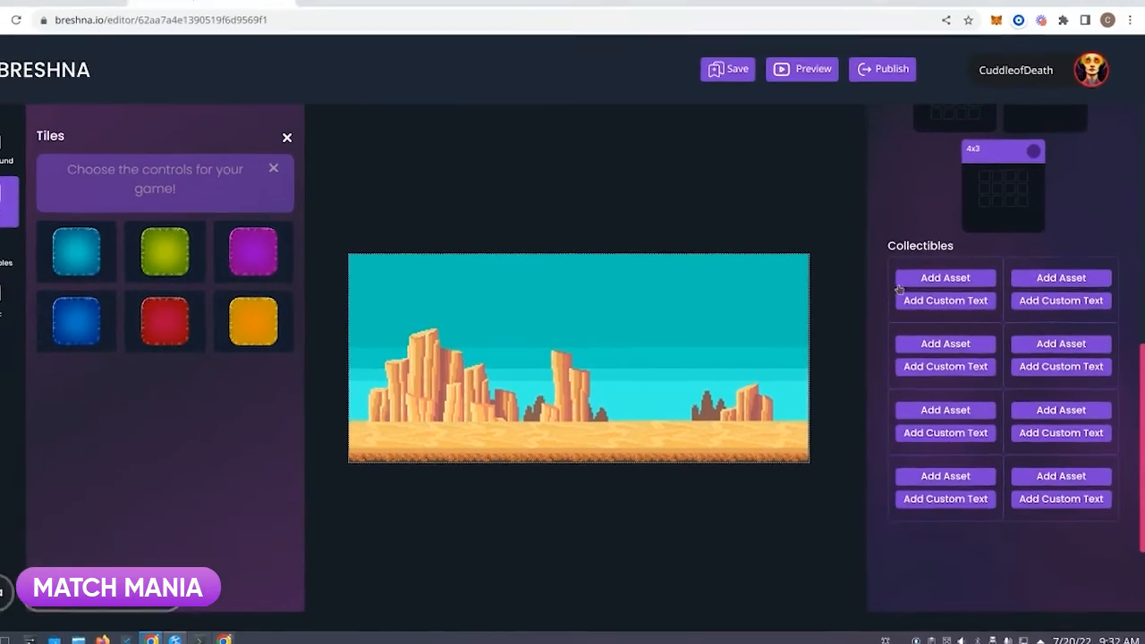
click(845, 237)
Add the custom text "3 x 3" with a score of 5 as the first collectible of the first pair.
click(919, 286)
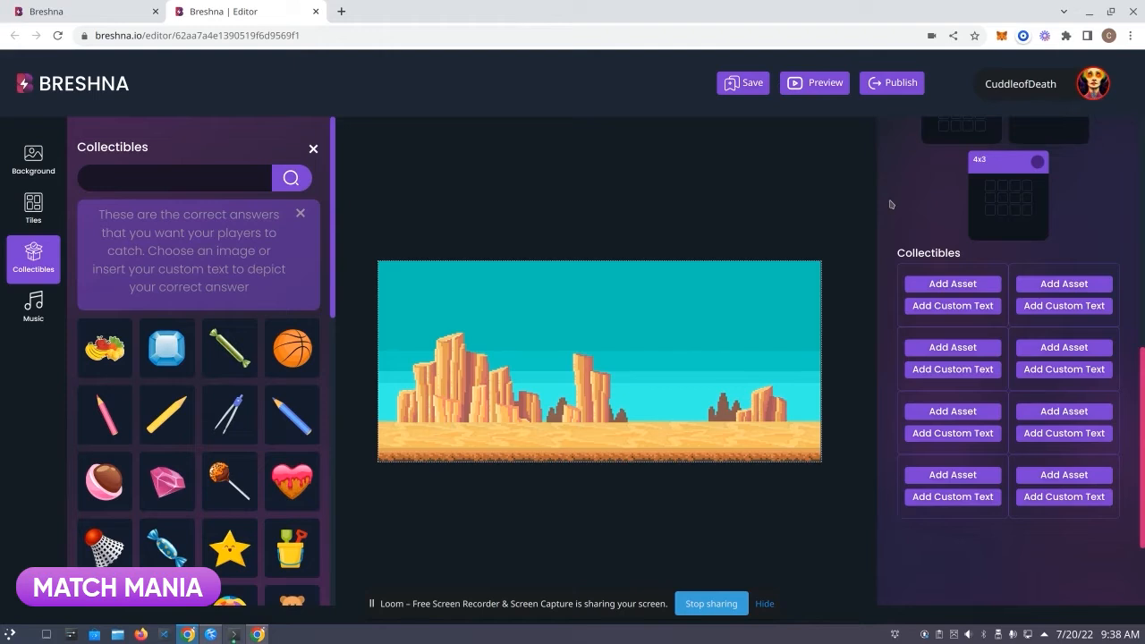
click(916, 307)
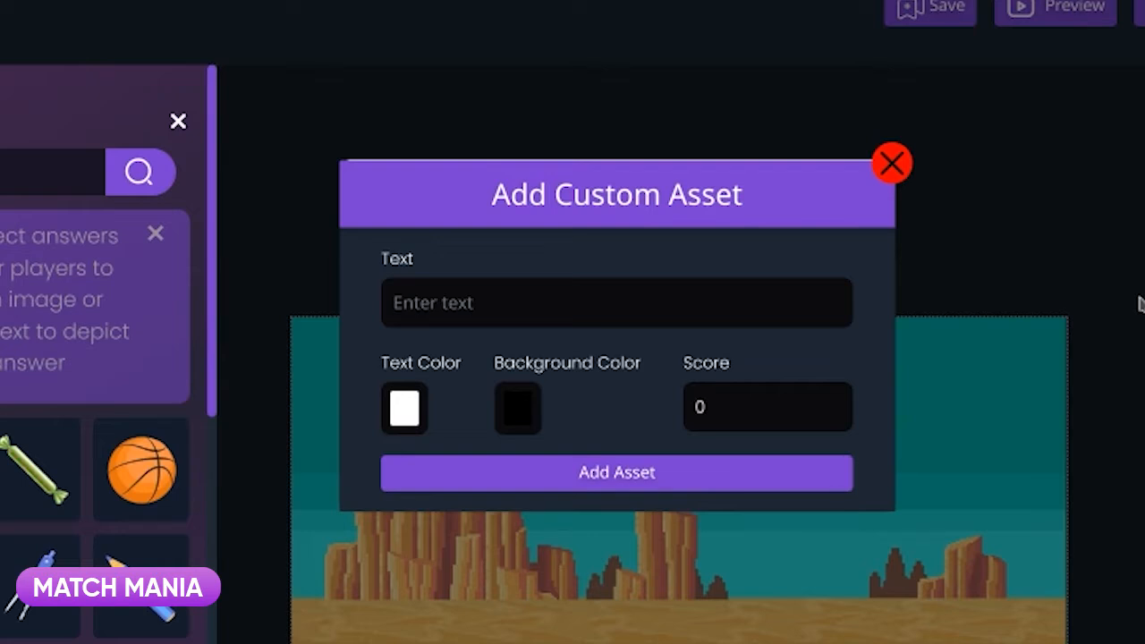
click(815, 307)
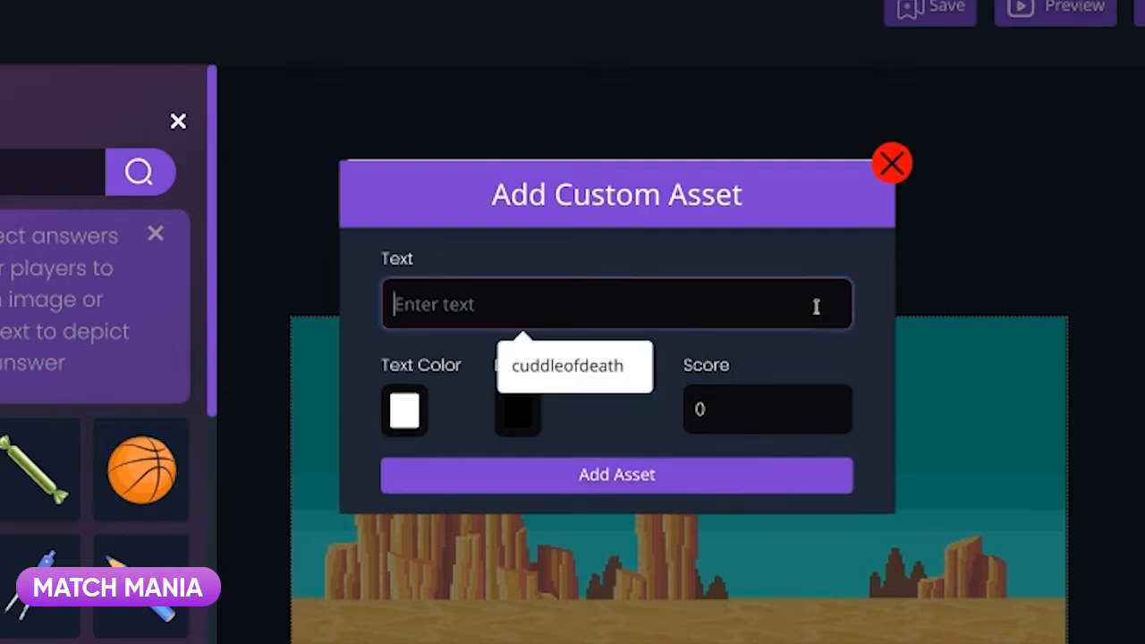
text(3 x 3)
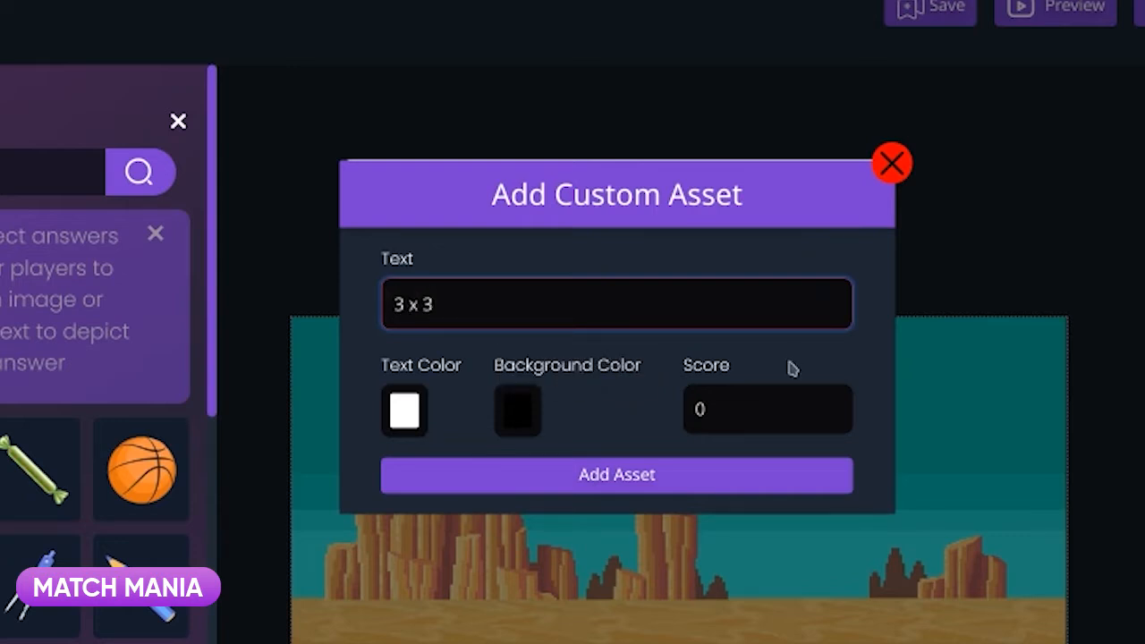
drag(753, 408, 687, 412)
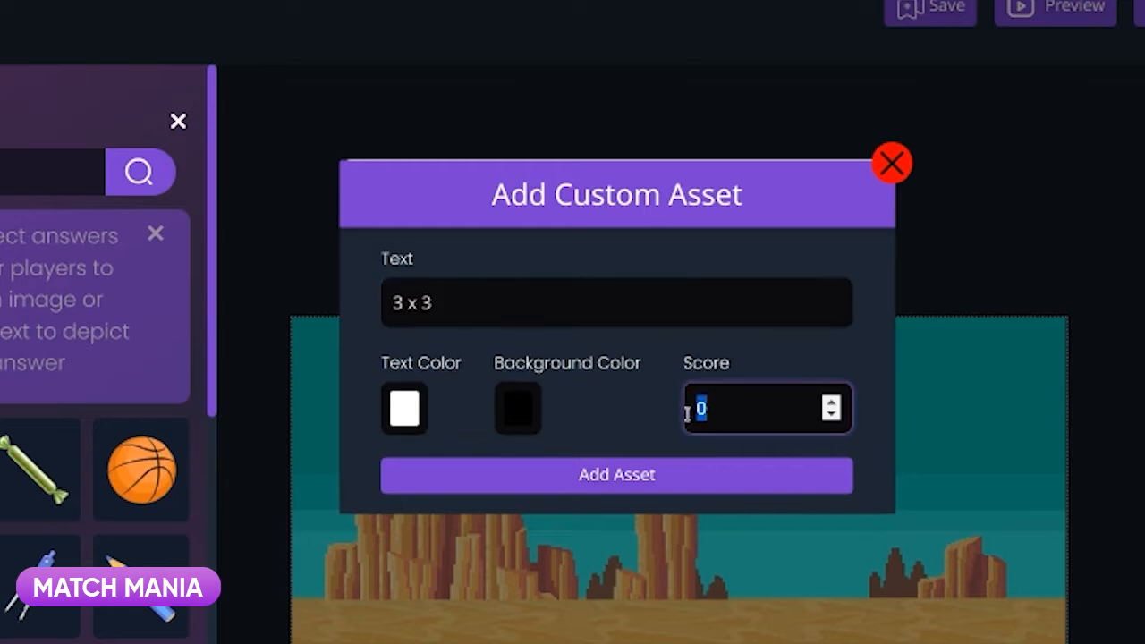
text(5)
click(637, 477)
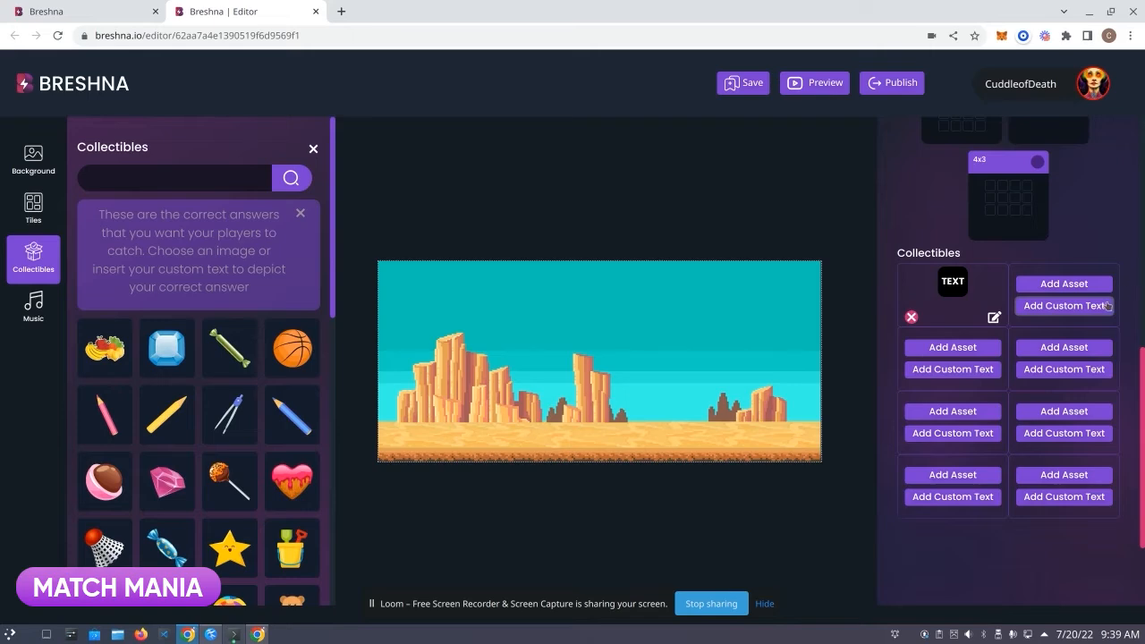
Add the custom text "9" with a score of 5 as the matching collectible of the first pair.
click(1107, 306)
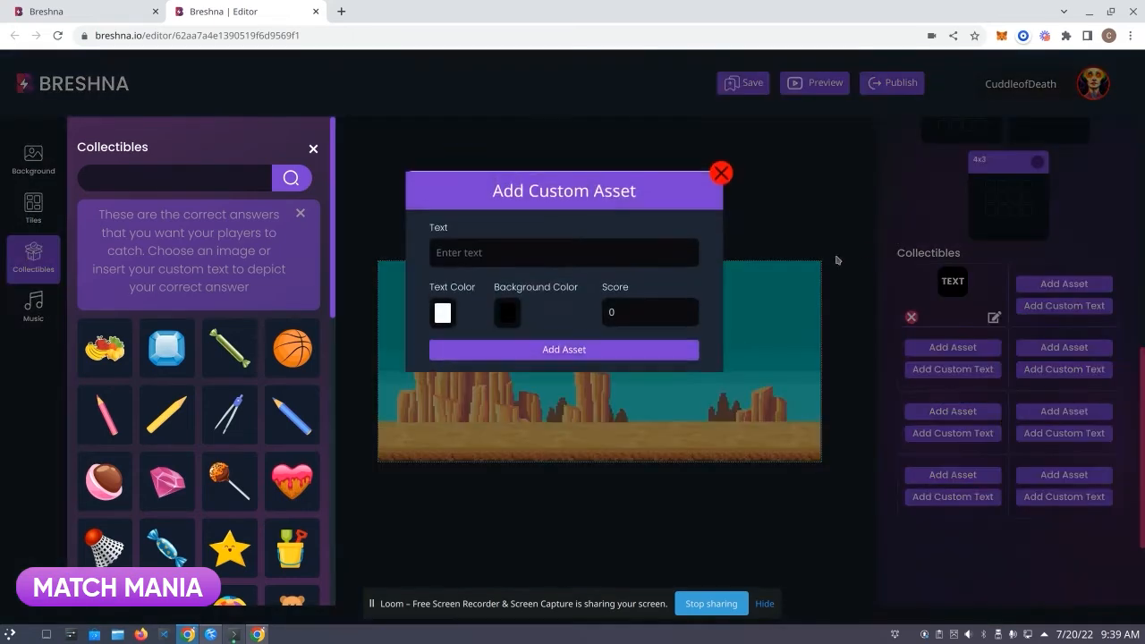
click(653, 252)
text(9)
click(661, 311)
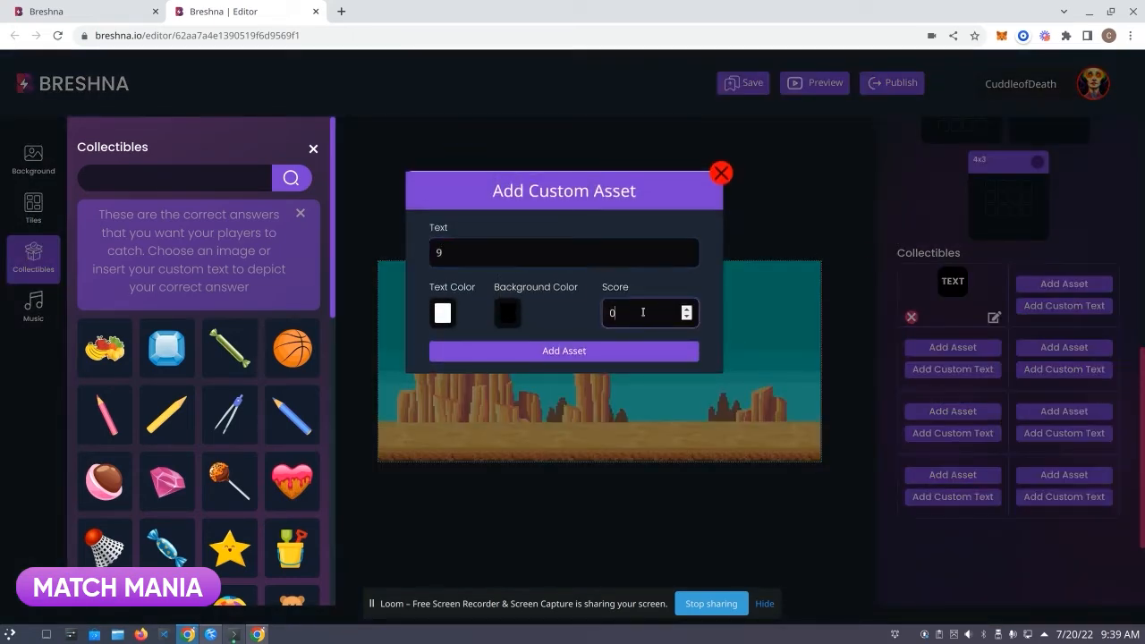
double_click(603, 312)
text(5)
click(646, 351)
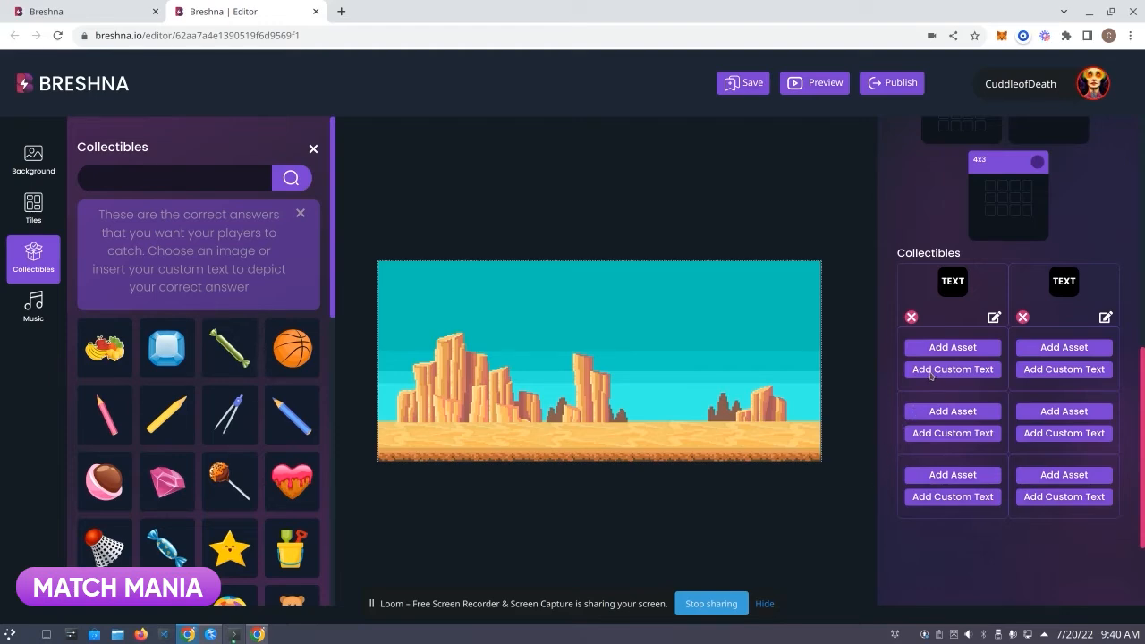
Add the custom text "4x4" with a score of 1 as the first collectible of the second pair.
click(930, 376)
click(573, 253)
text(4x4)
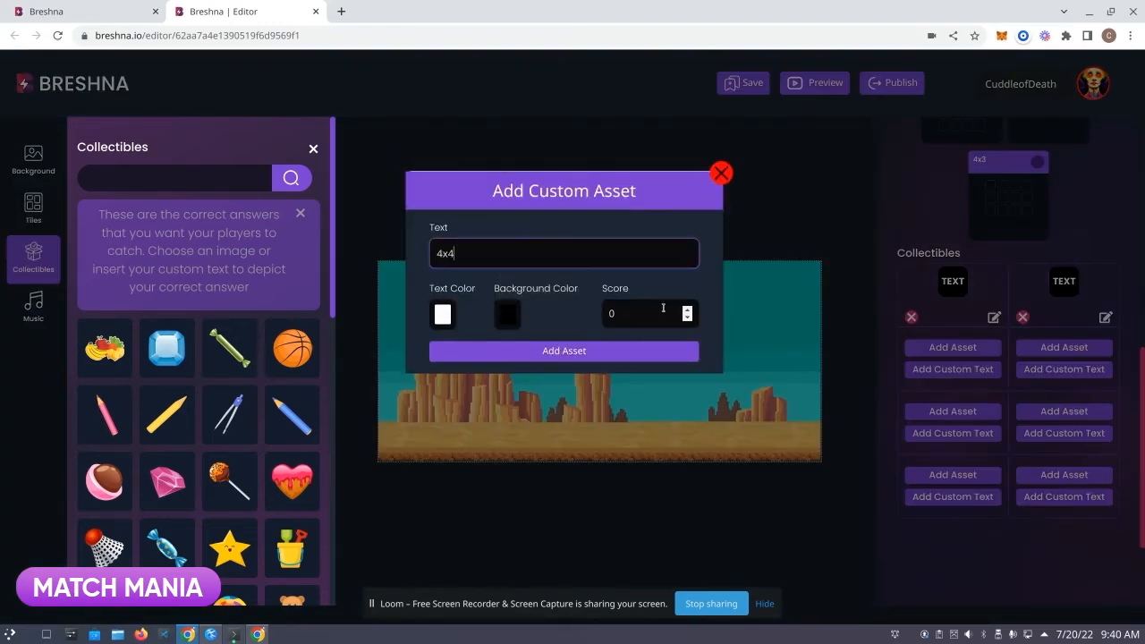
drag(660, 313, 606, 311)
text(1)
click(648, 355)
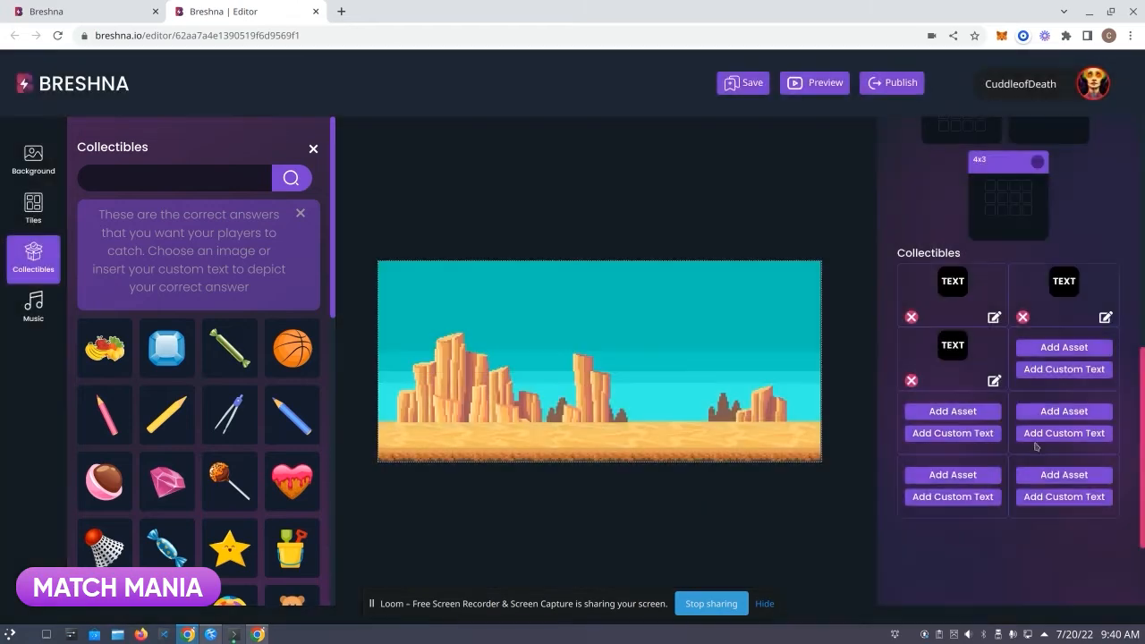
Add the custom text "16" with a score of 5 as the matching collectible of the second pair.
click(1047, 370)
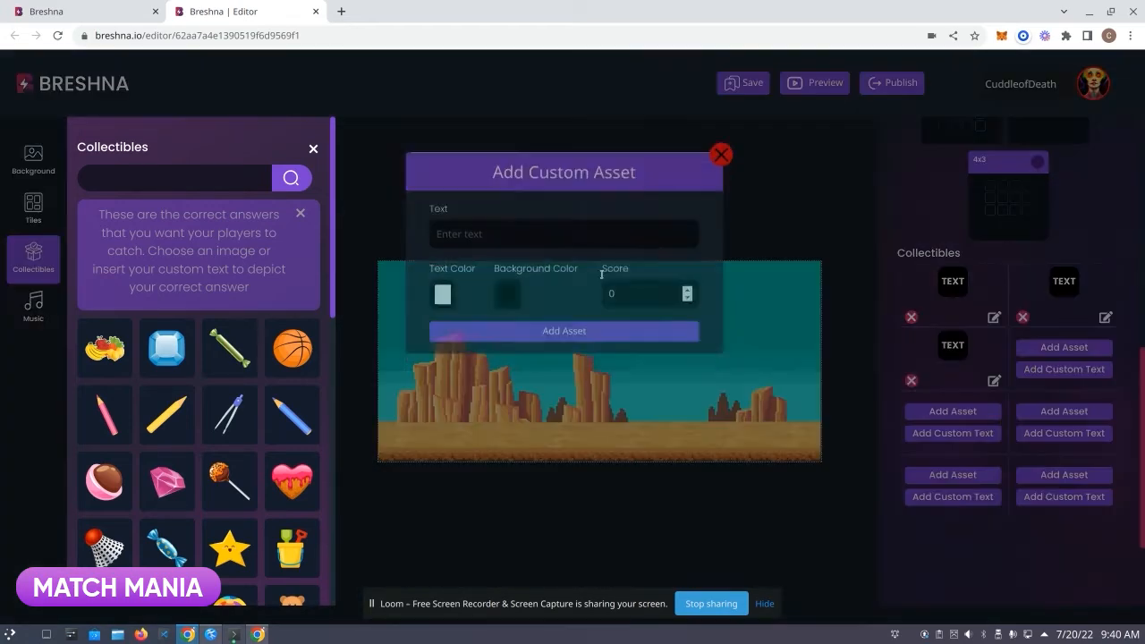
click(540, 248)
text(16)
double_click(611, 313)
text(5)
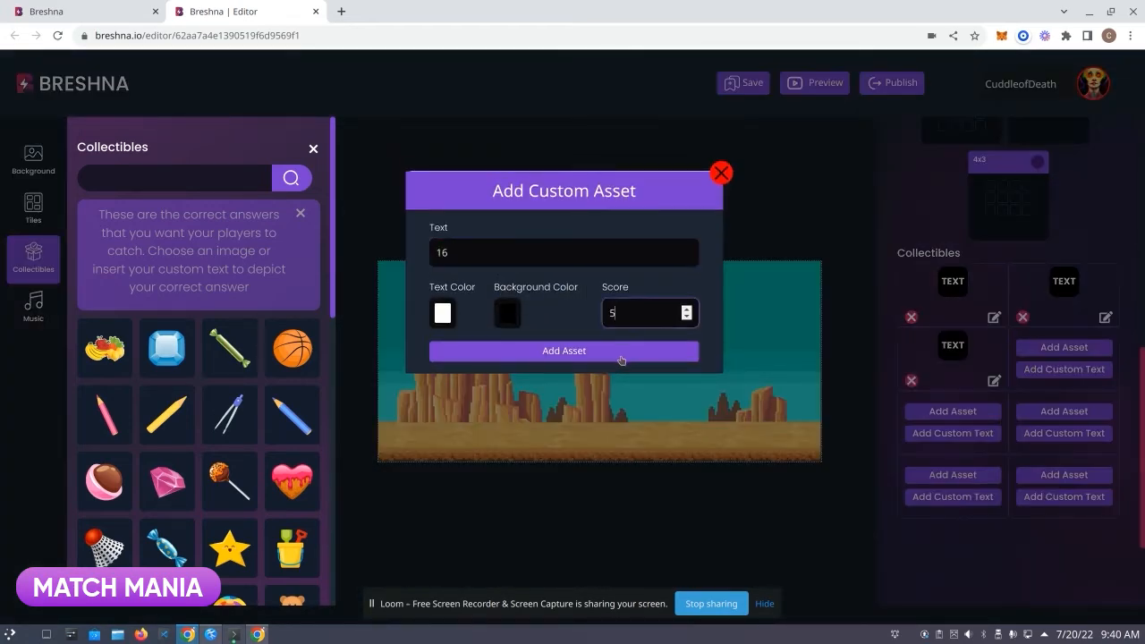
click(622, 355)
Add the custom text "5x5" with a score of 5 as the first collectible of the third pair.
click(935, 433)
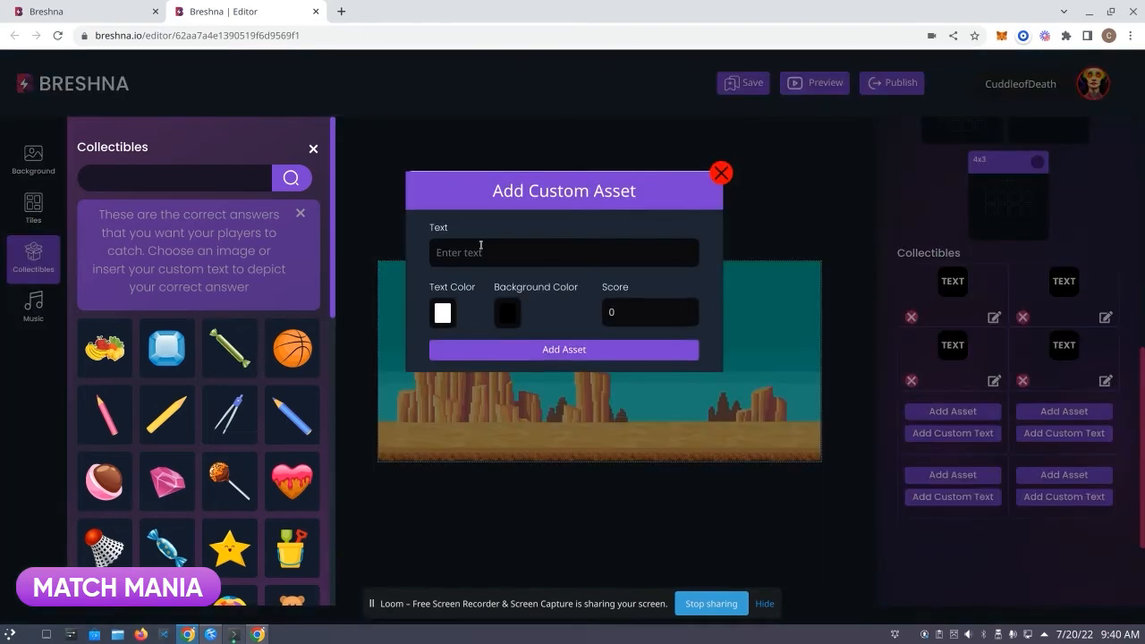
click(480, 248)
text(5x5)
double_click(640, 313)
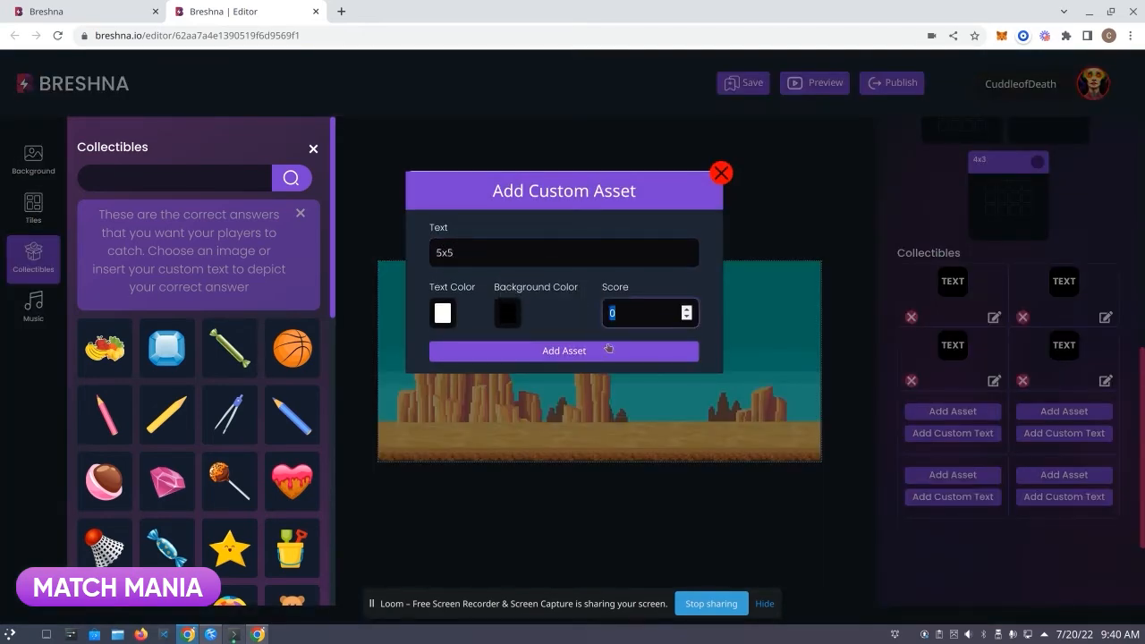
text(5)
click(608, 350)
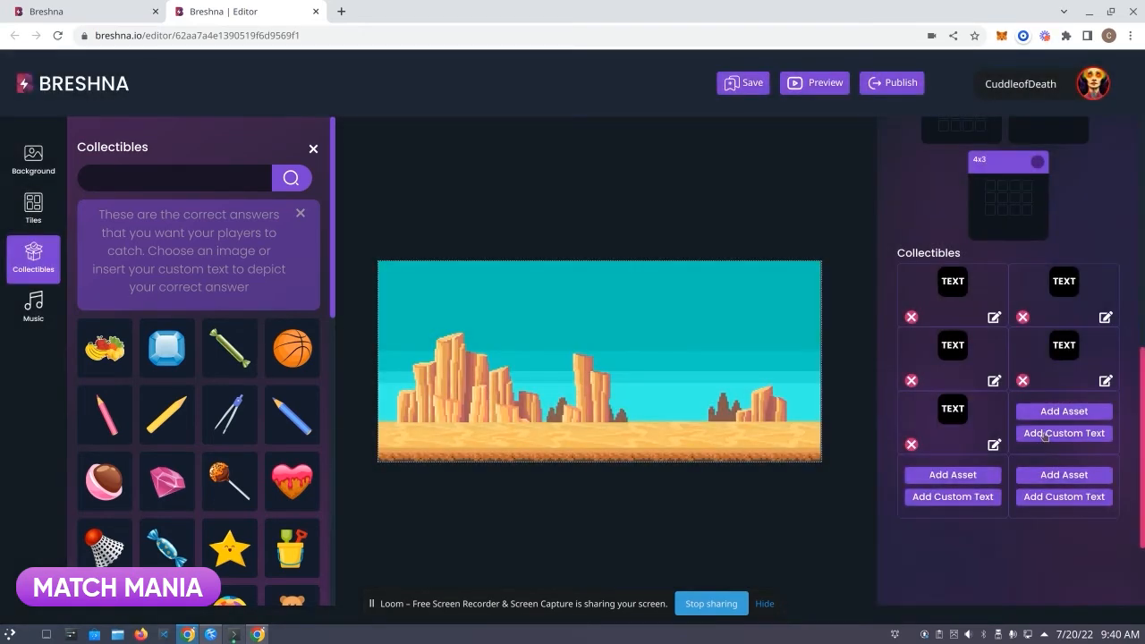
Add the custom text "25" with a score of 5 as the matching collectible of the third pair.
click(1044, 434)
click(477, 248)
text(25)
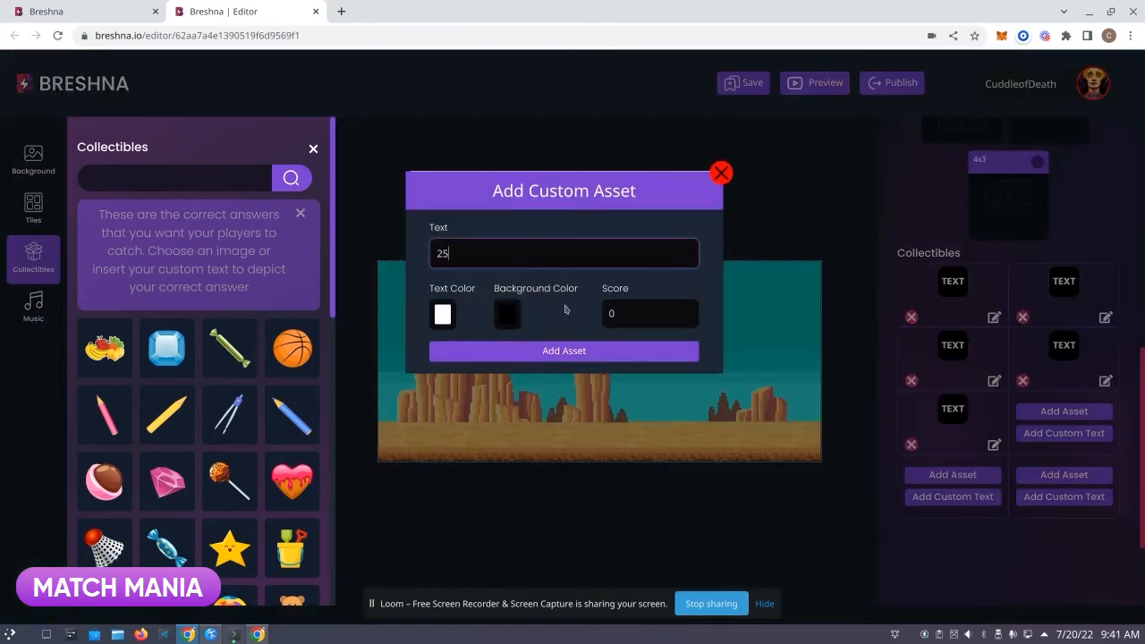
double_click(631, 320)
text(5)
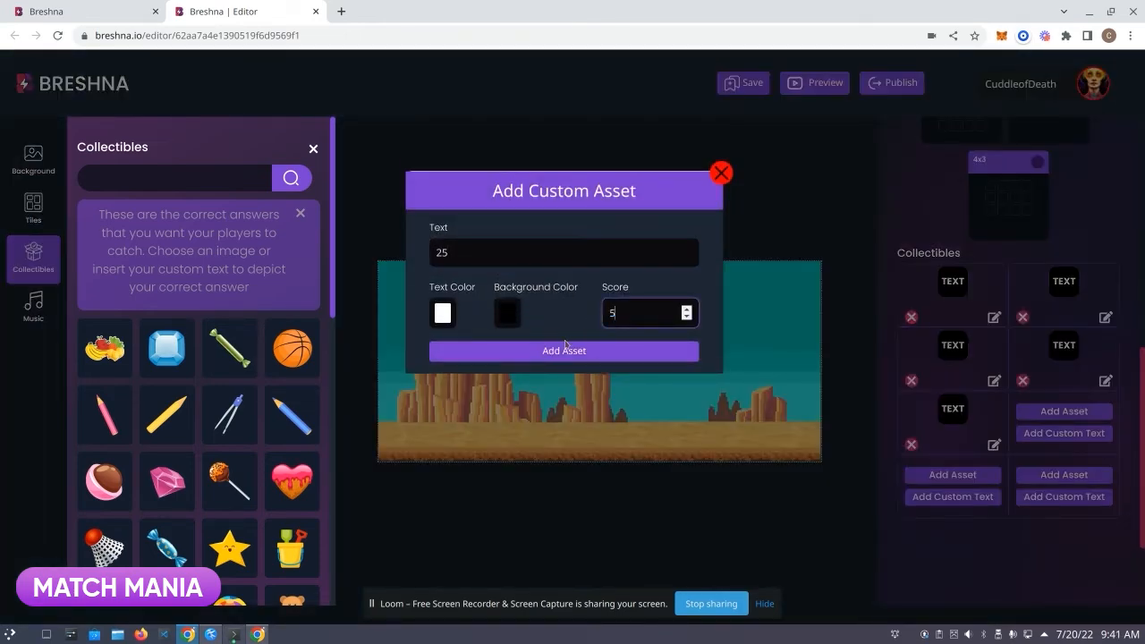
click(565, 356)
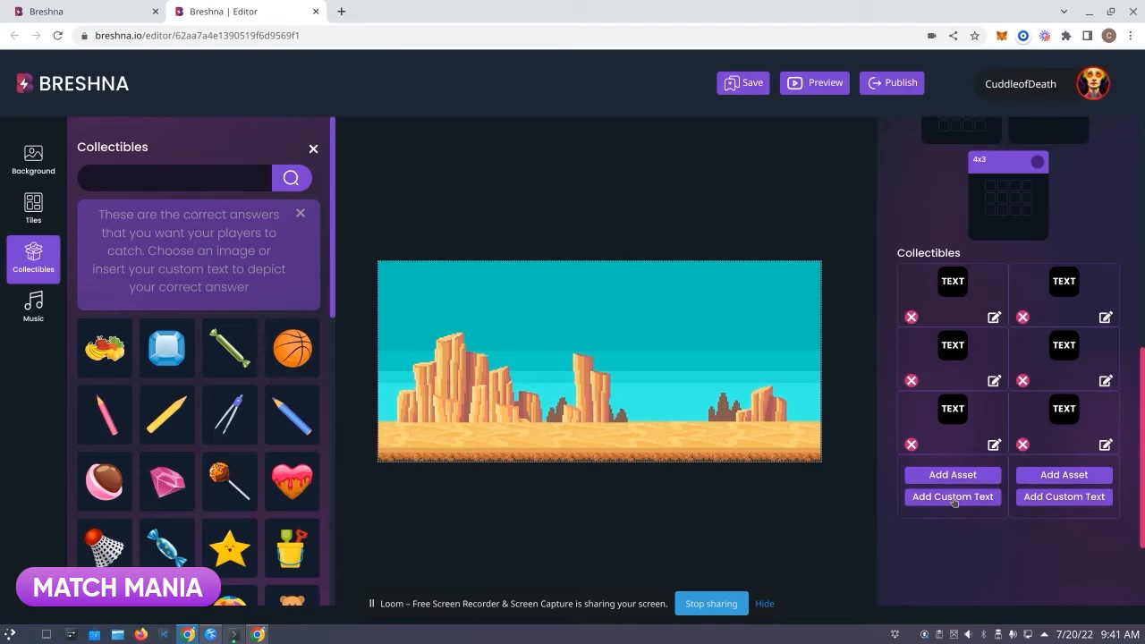
Add the custom text "6x6" with a score of 5 as the first collectible of the fourth pair.
click(953, 497)
click(534, 255)
text(6)
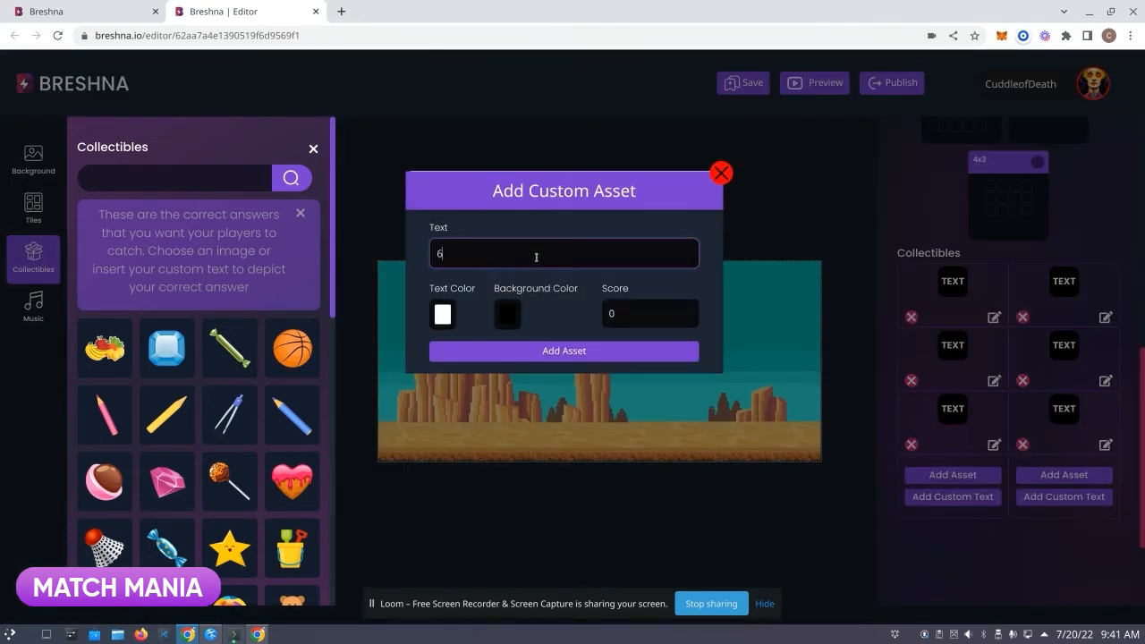
text(x6)
double_click(639, 318)
text(5)
click(617, 351)
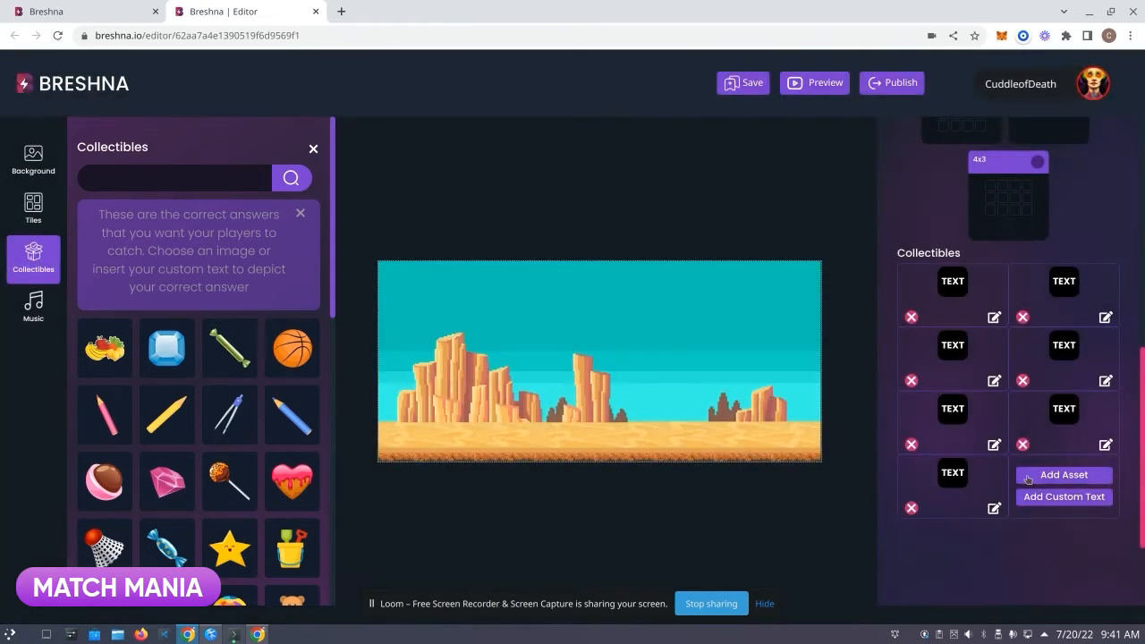
Add the custom text "36" with a score of 5 as the matching collectible of the fourth pair.
click(1039, 498)
click(541, 261)
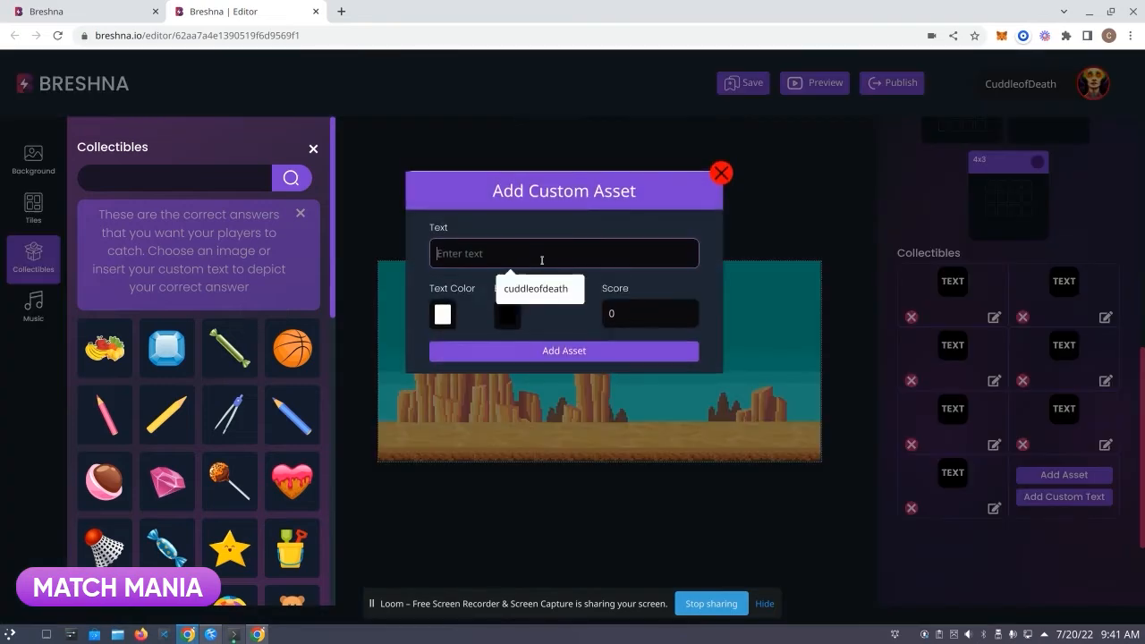
text(36)
double_click(641, 314)
text(5)
click(598, 350)
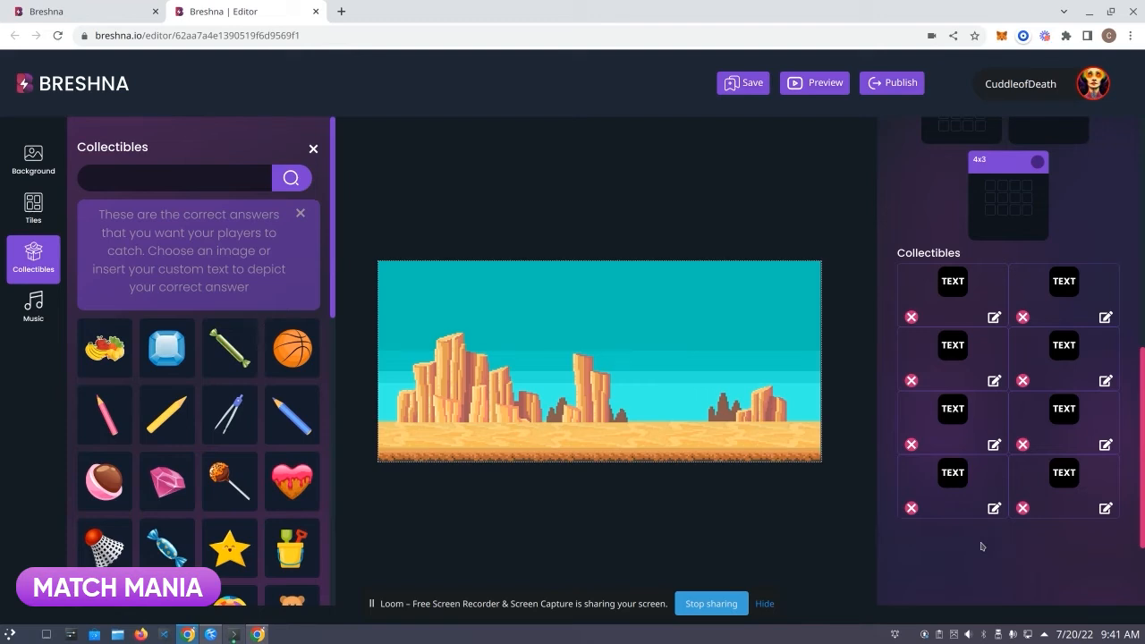
Set the game title to "Match Matcher" in the general game information.
scroll(981, 545, up, 10)
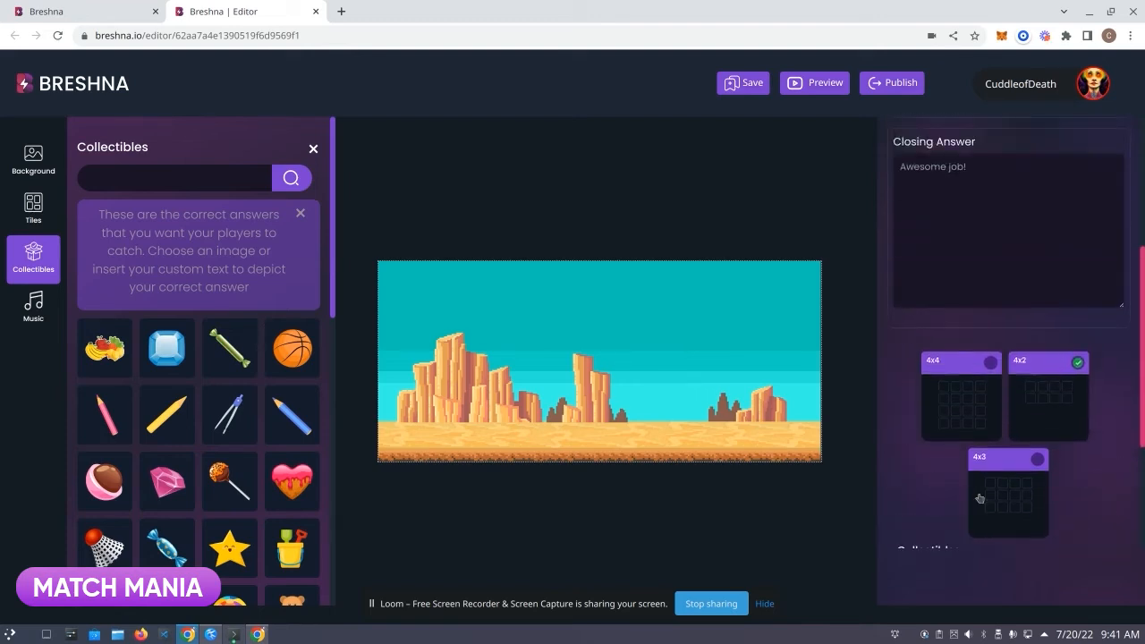
scroll(935, 268, up, 3)
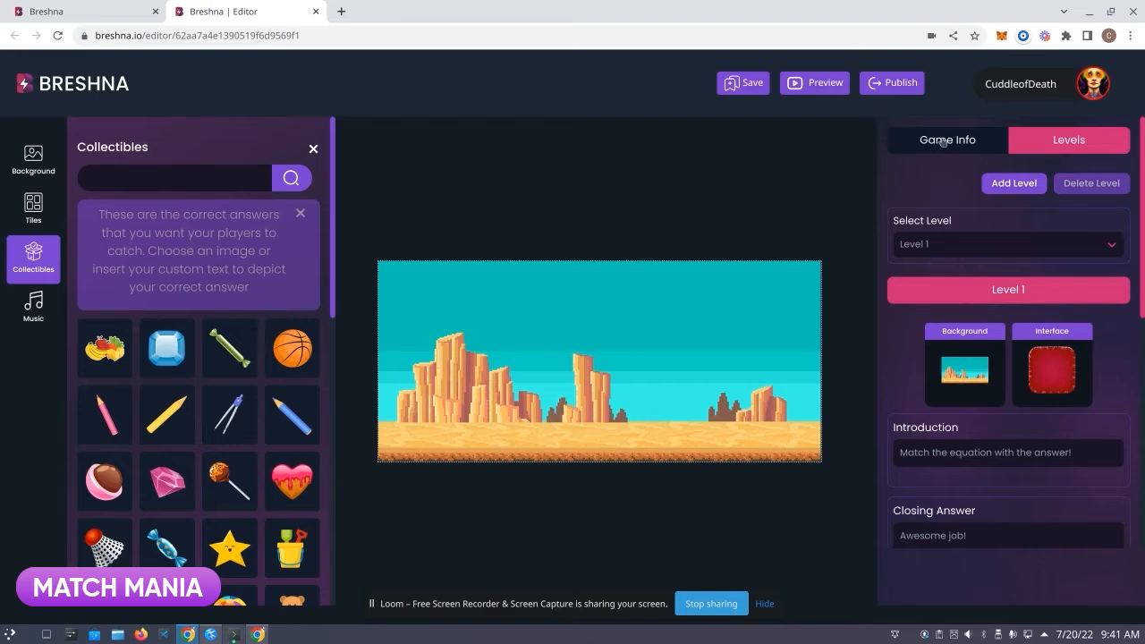
click(942, 140)
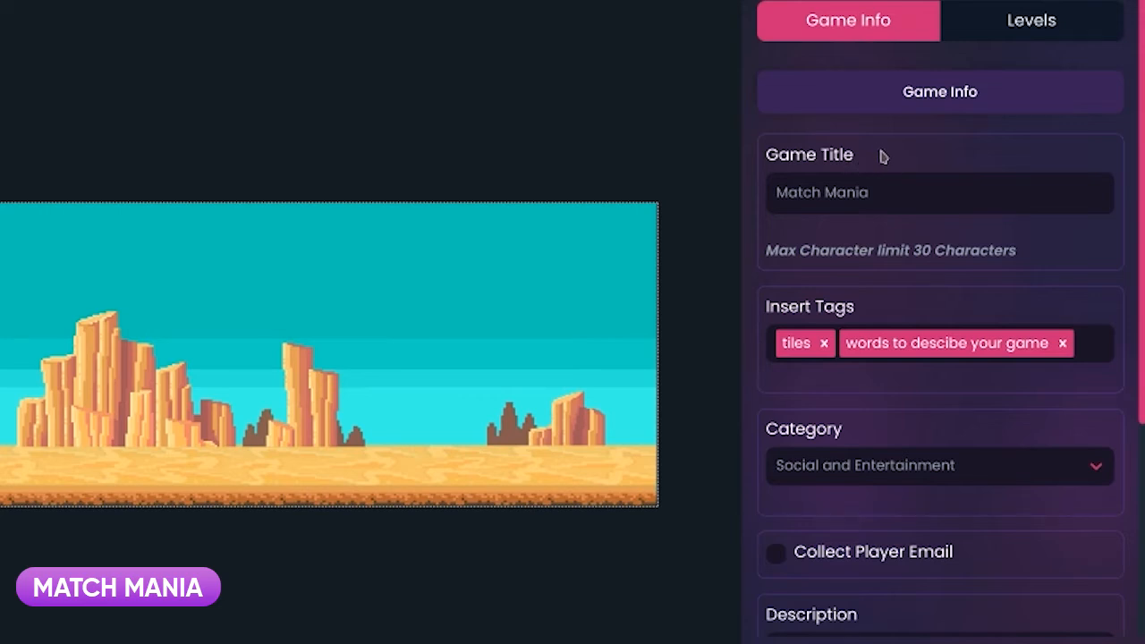
click(893, 187)
text(Match Matcher)
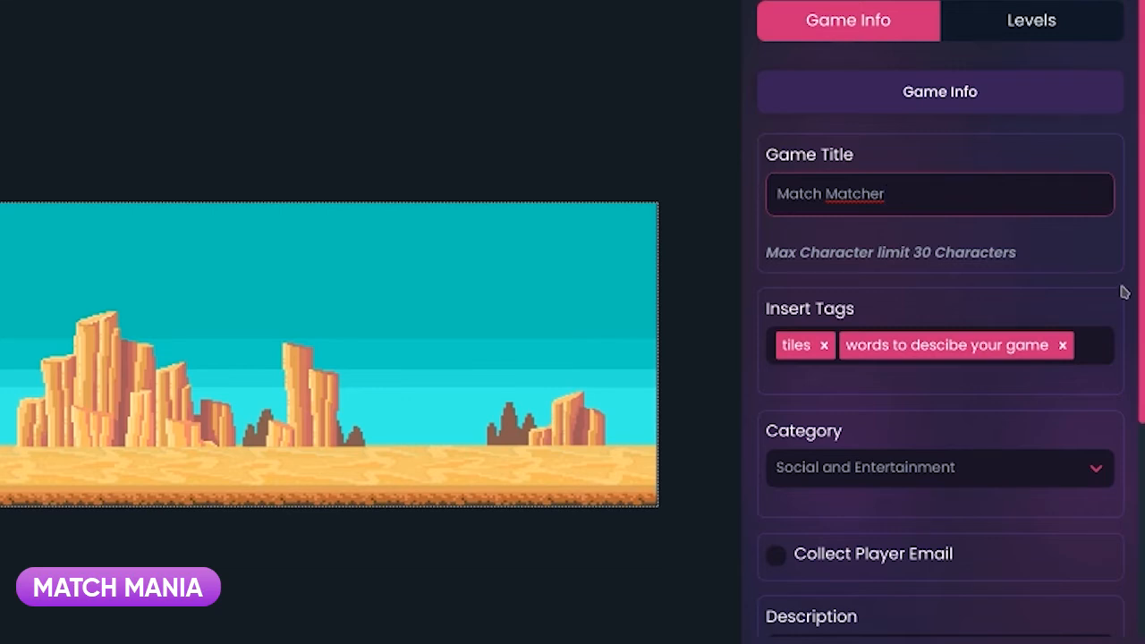
Remove the placeholder tag "words to descibe your game" and add the tags "math" and "education".
click(1062, 350)
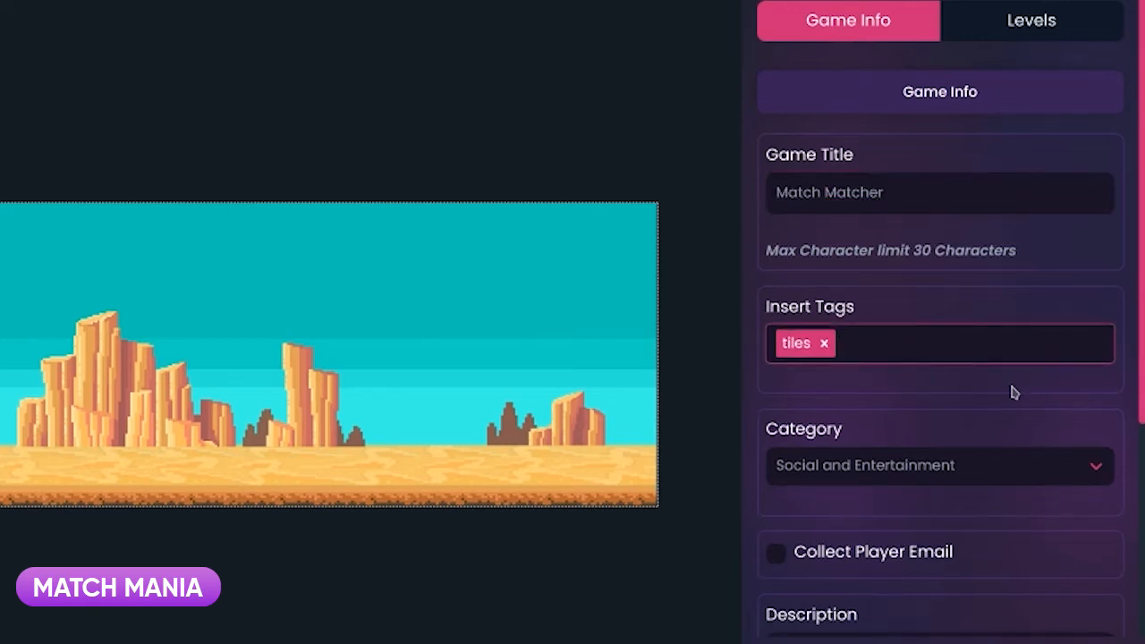
text(math)
key(Return)
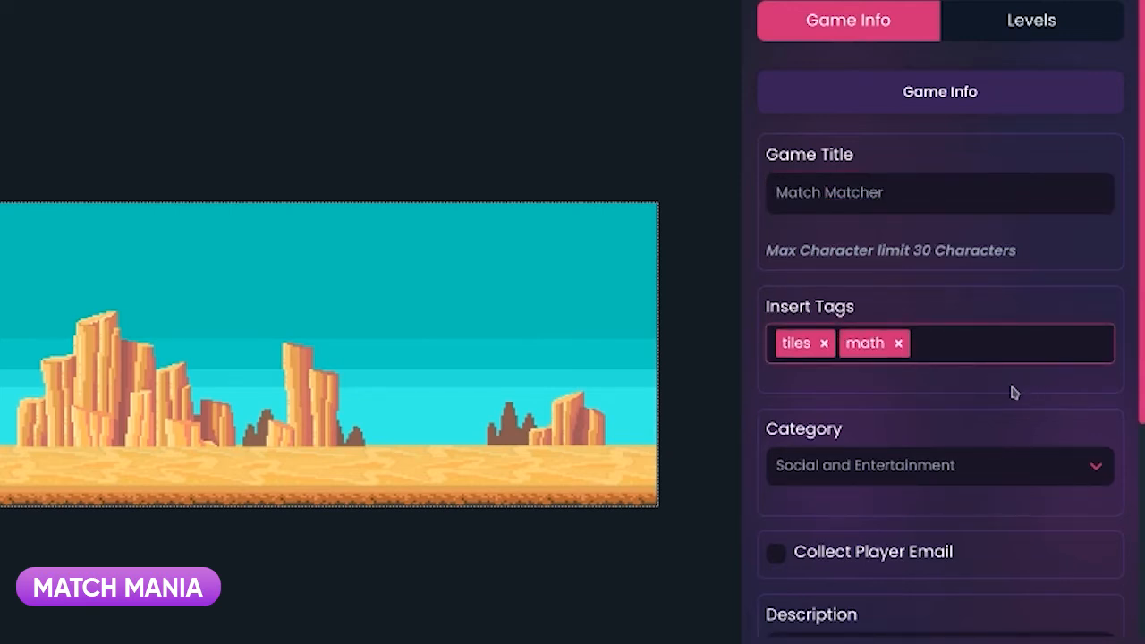
text(education)
key(Return)
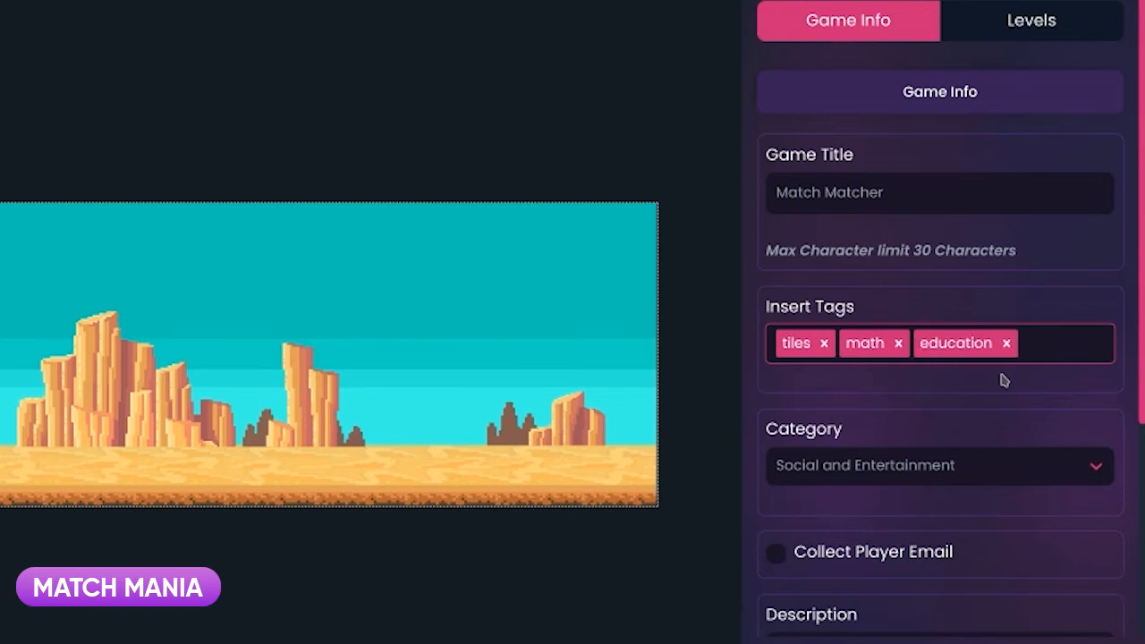
Set the game's category to Education.
scroll(998, 394, down, 1)
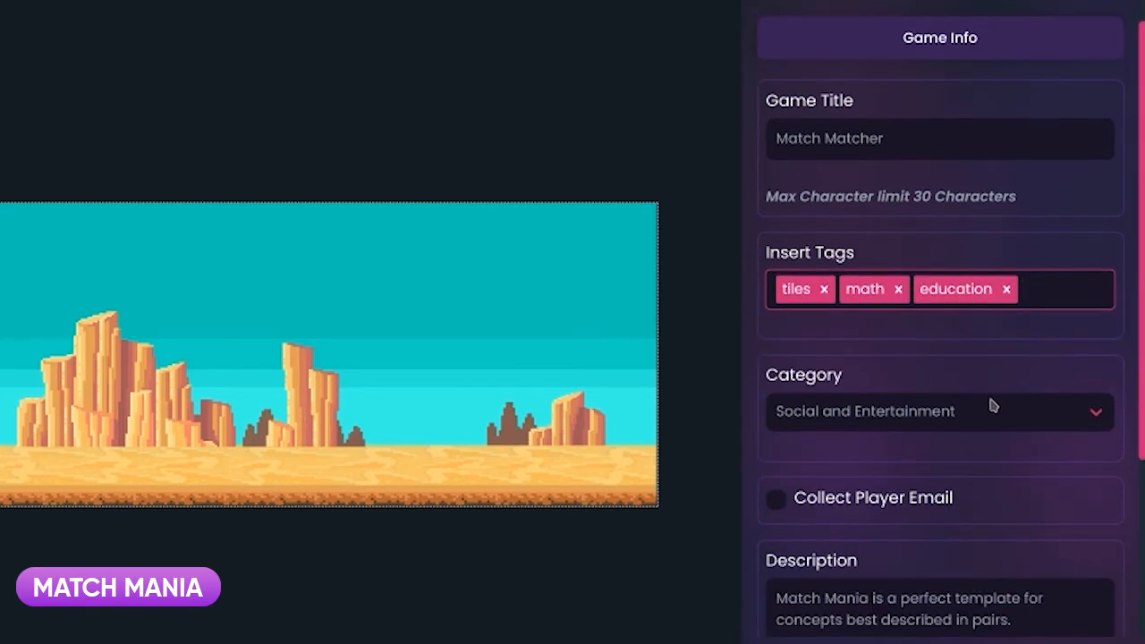
click(991, 409)
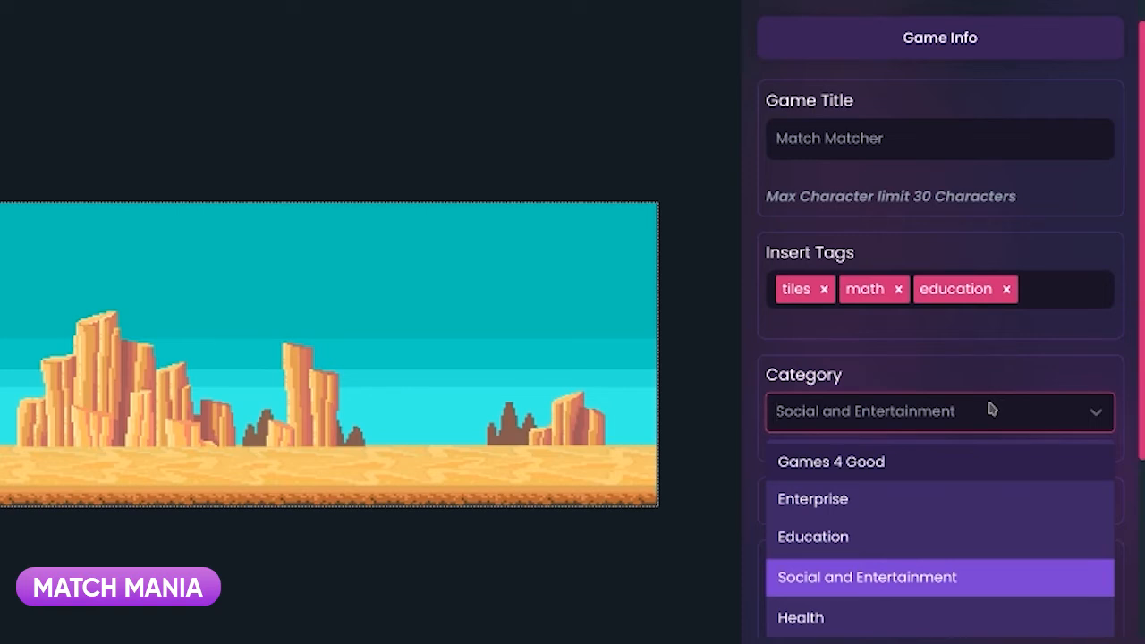
click(946, 538)
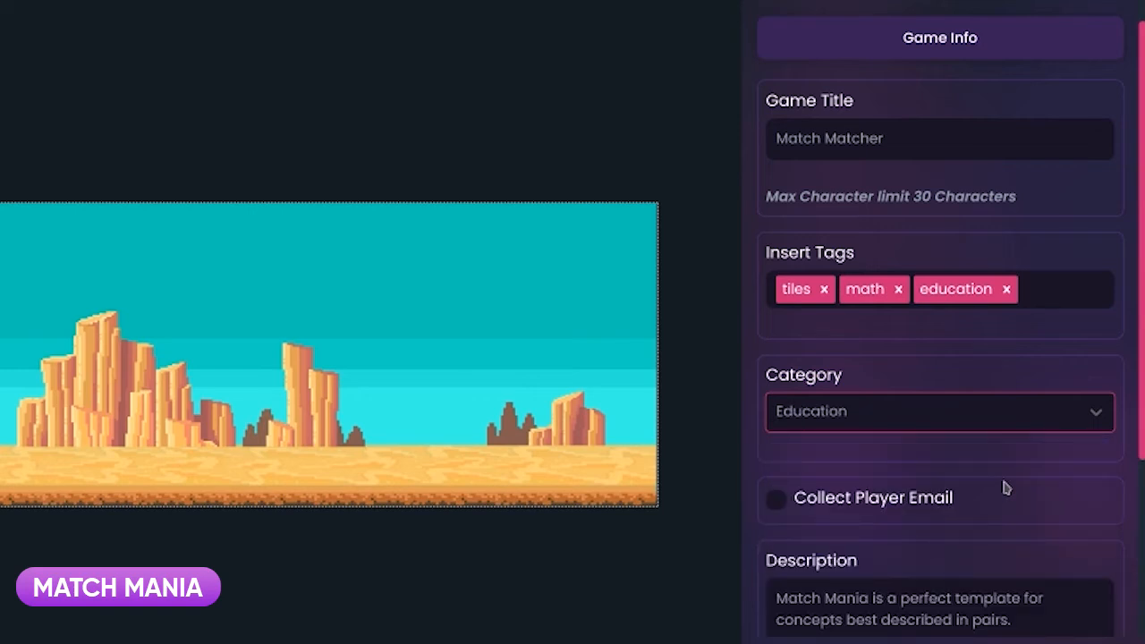
Replace the game description with "Match the equation and the answer!".
scroll(1020, 456, down, 1)
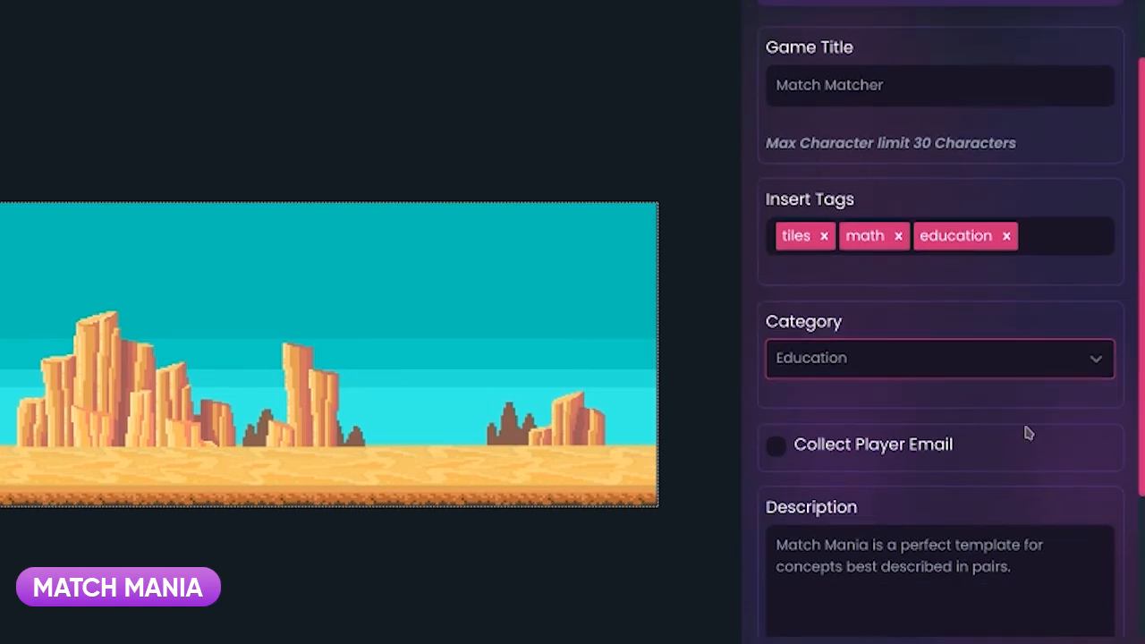
scroll(1028, 425, down, 1)
scroll(1031, 407, down, 2)
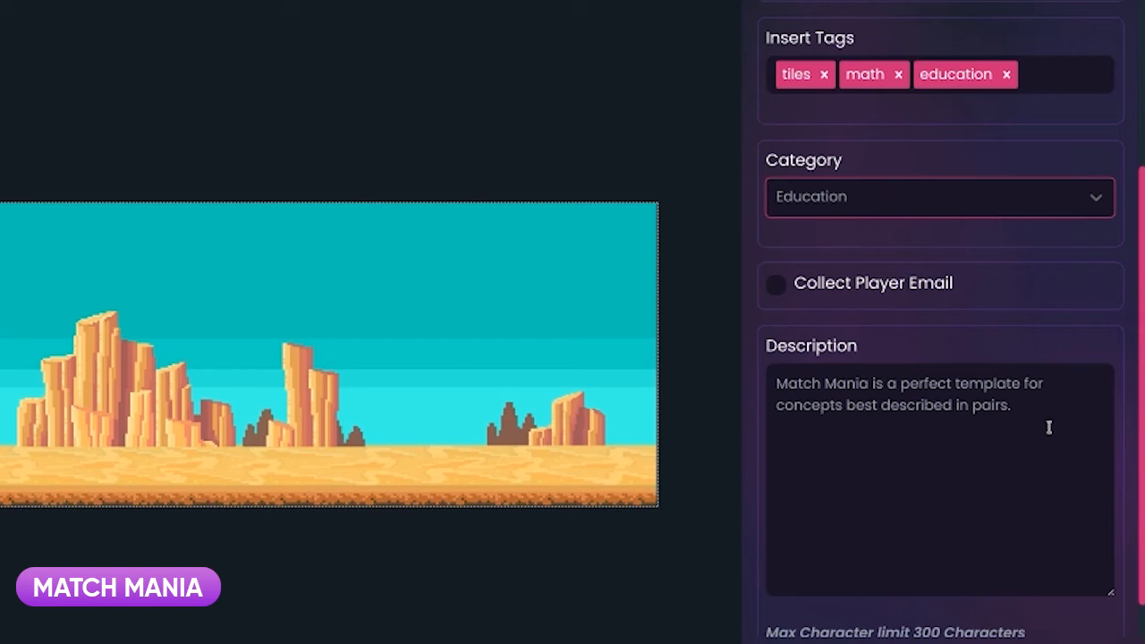
click(1049, 428)
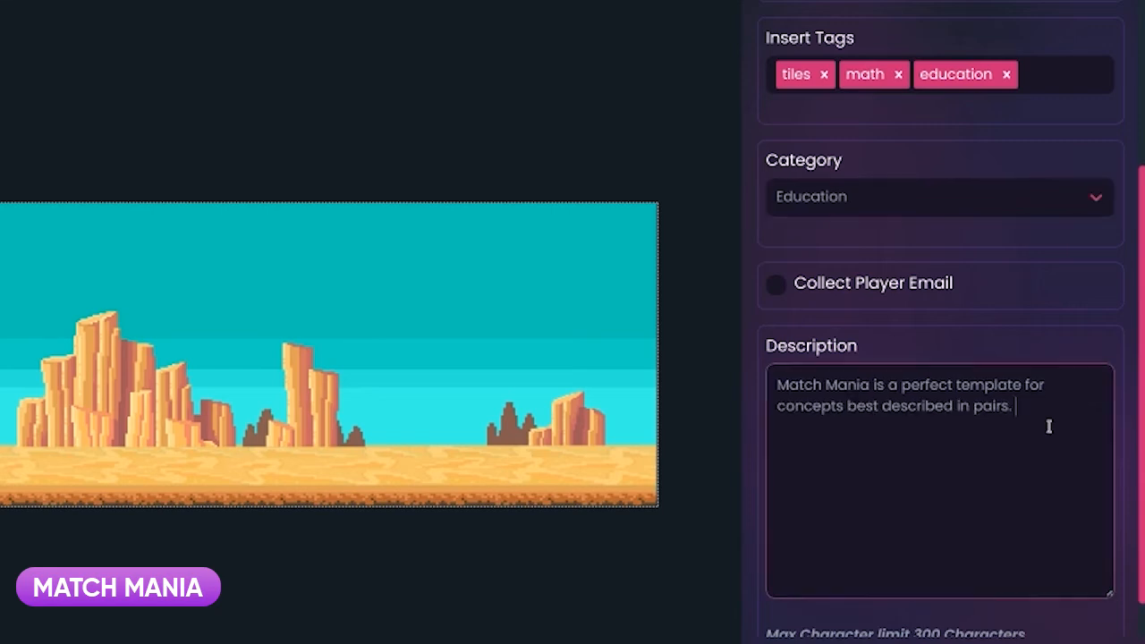
key(ctrl+a)
text(Match ty)
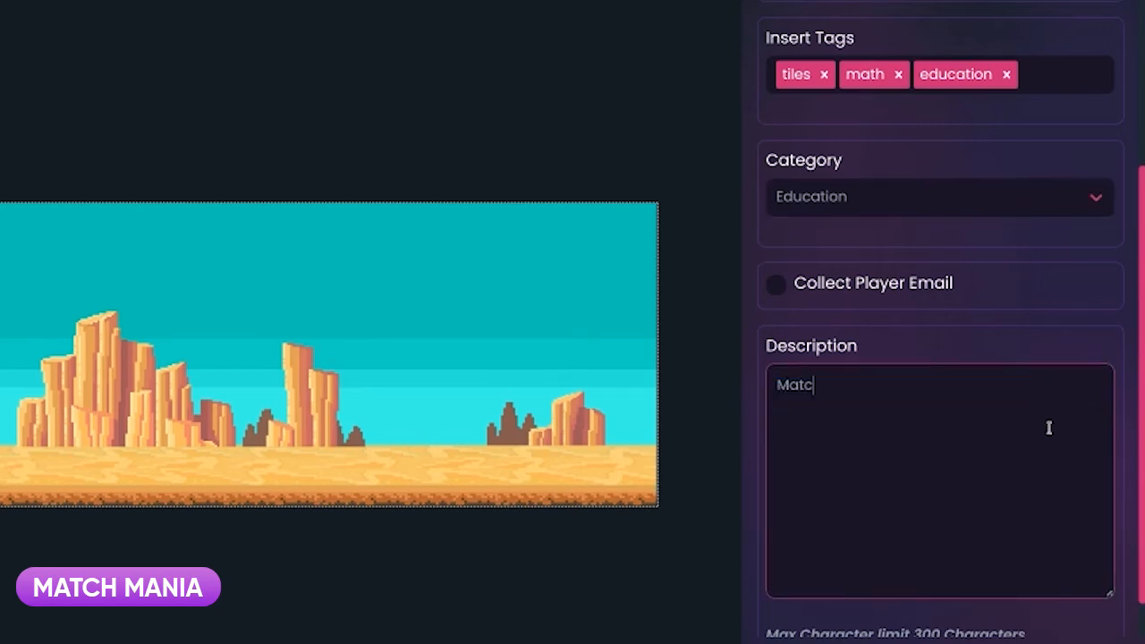
key(BackSpace)
text(he equati)
key(BackSpace)
key(BackSpace)
text(tion and the answer!)
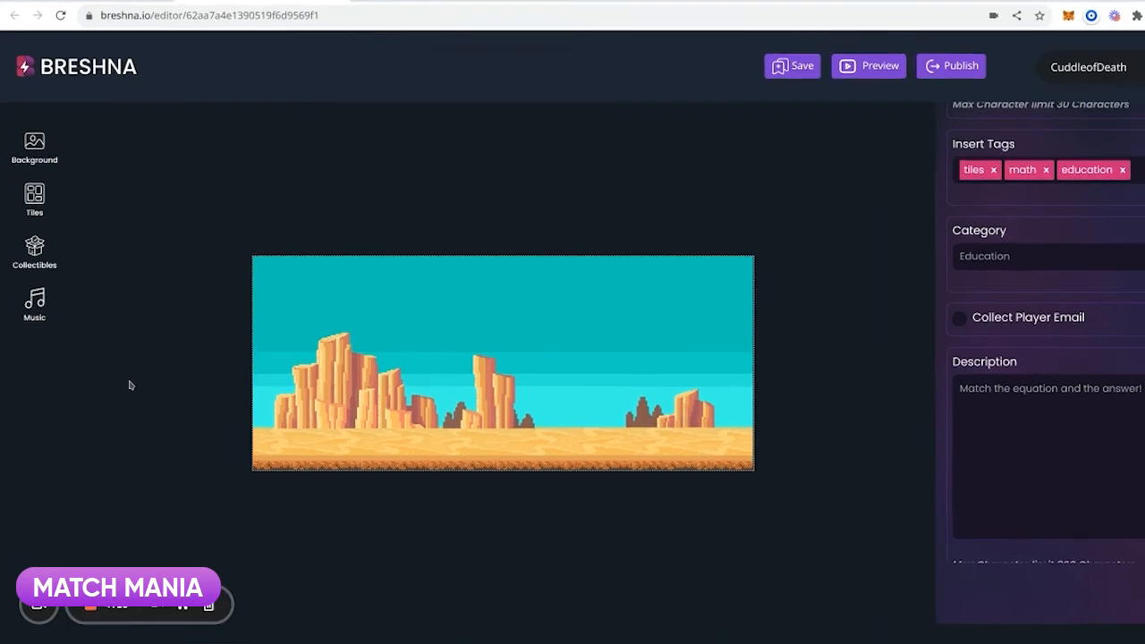
Choose "Clear mind" as the game's music and publish the game.
click(34, 303)
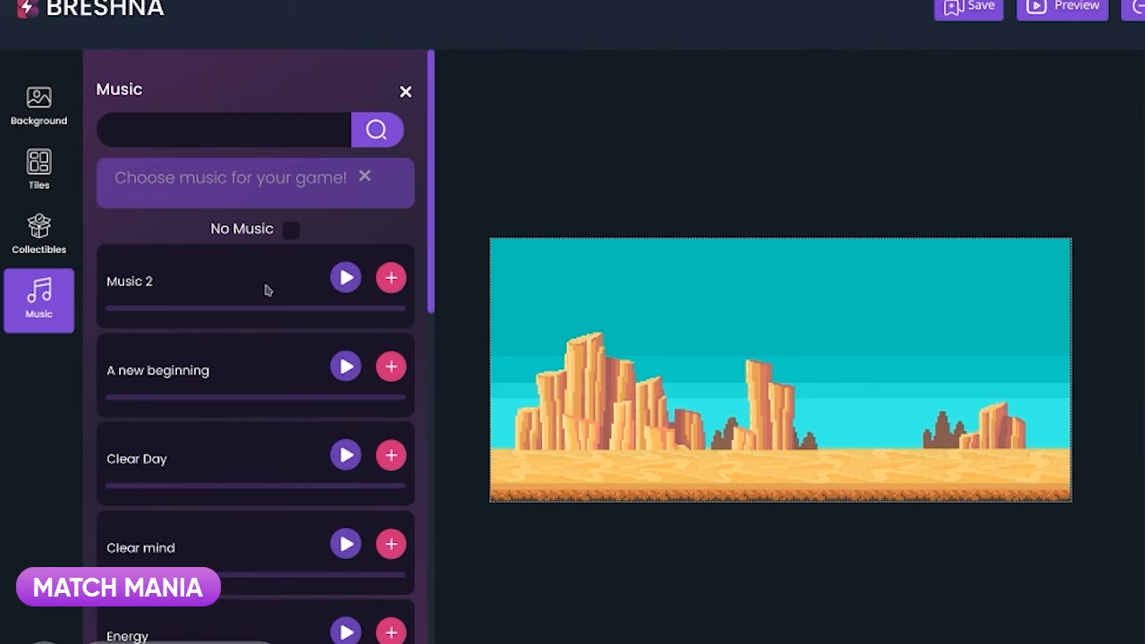
scroll(266, 290, down, 3)
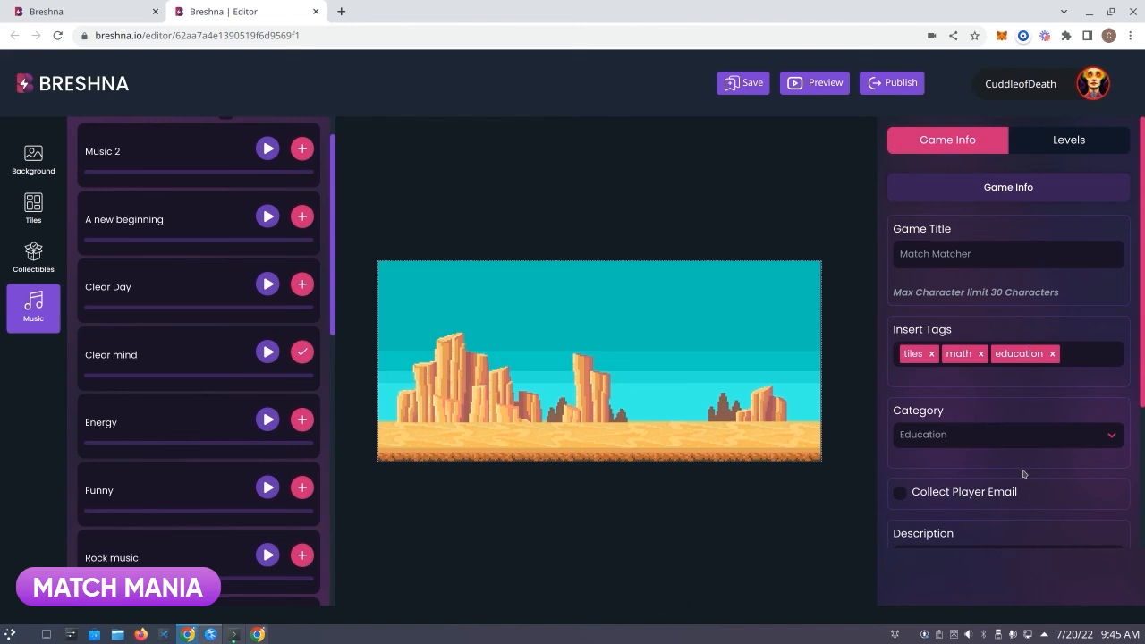
click(890, 83)
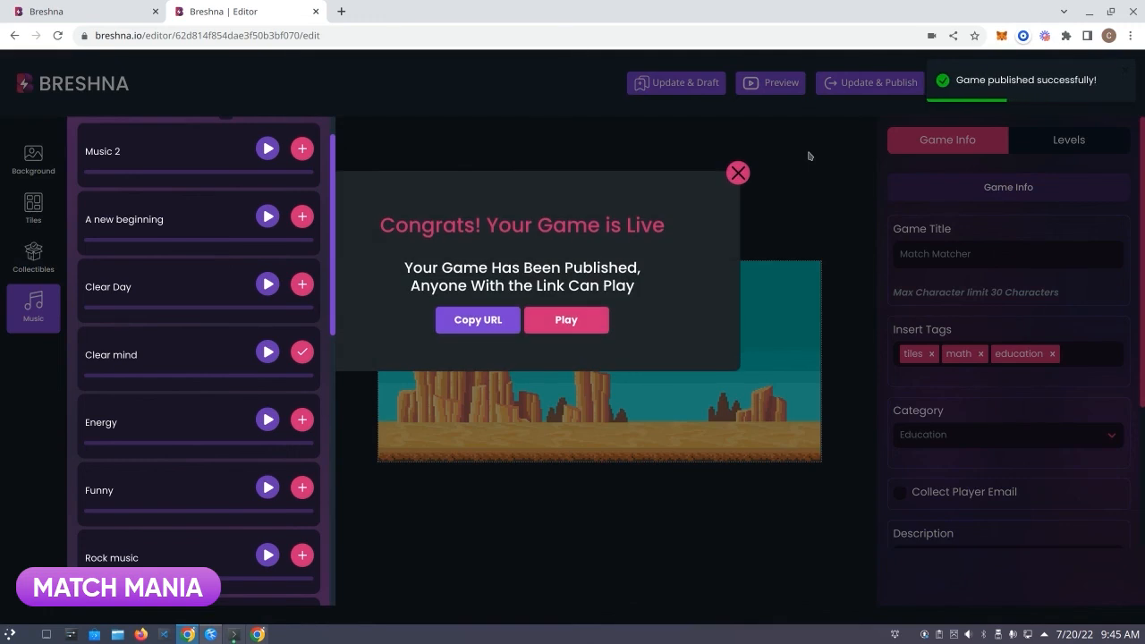
Open the published game and start playing it at Easy difficulty.
click(572, 315)
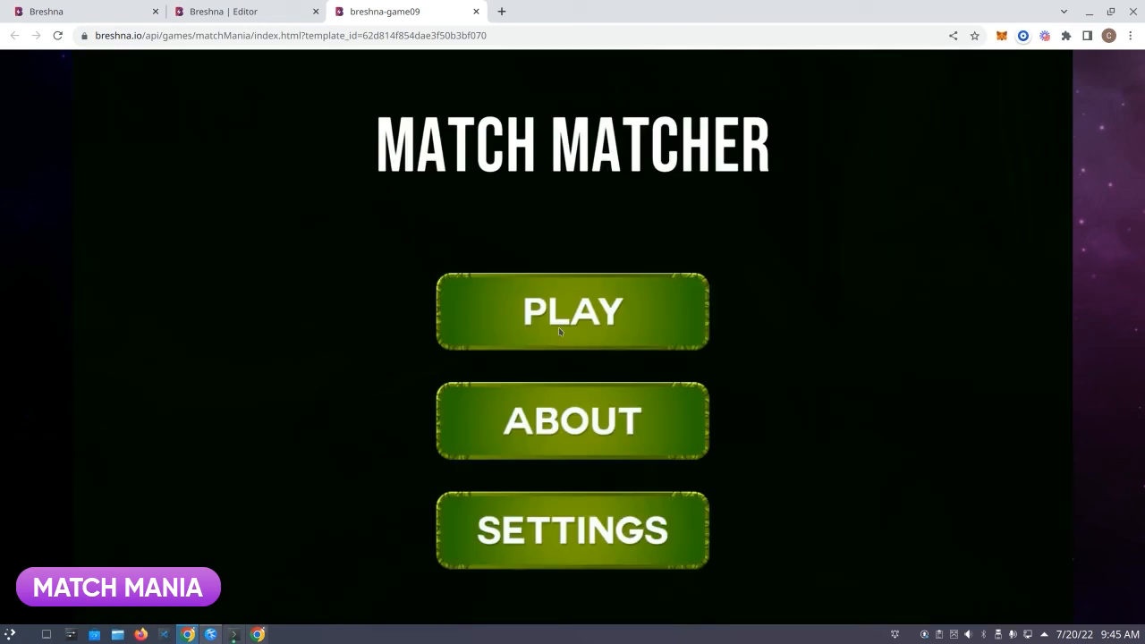
click(558, 329)
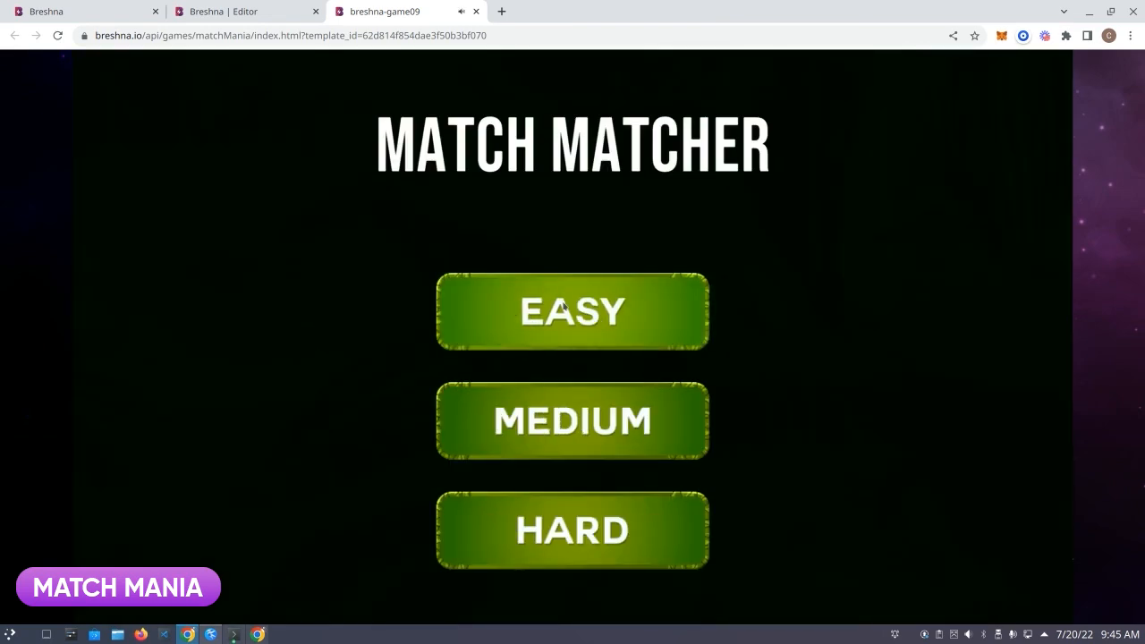
click(562, 313)
click(599, 553)
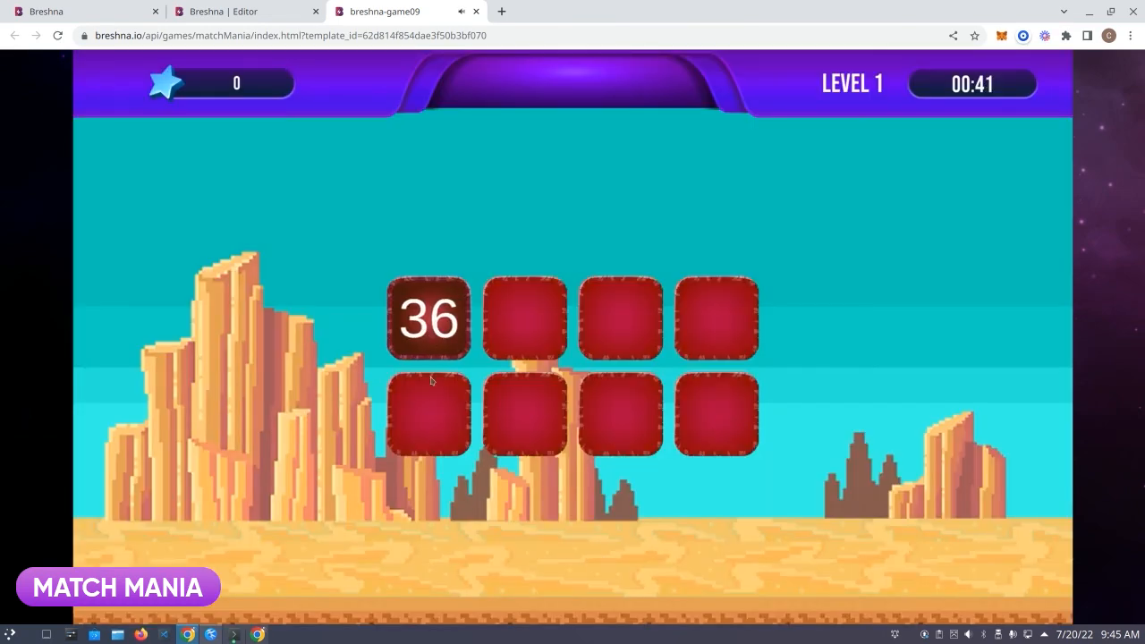
Turn over the two middle tiles of the lower row to match 25 with 5x5.
click(524, 414)
click(621, 414)
click(524, 414)
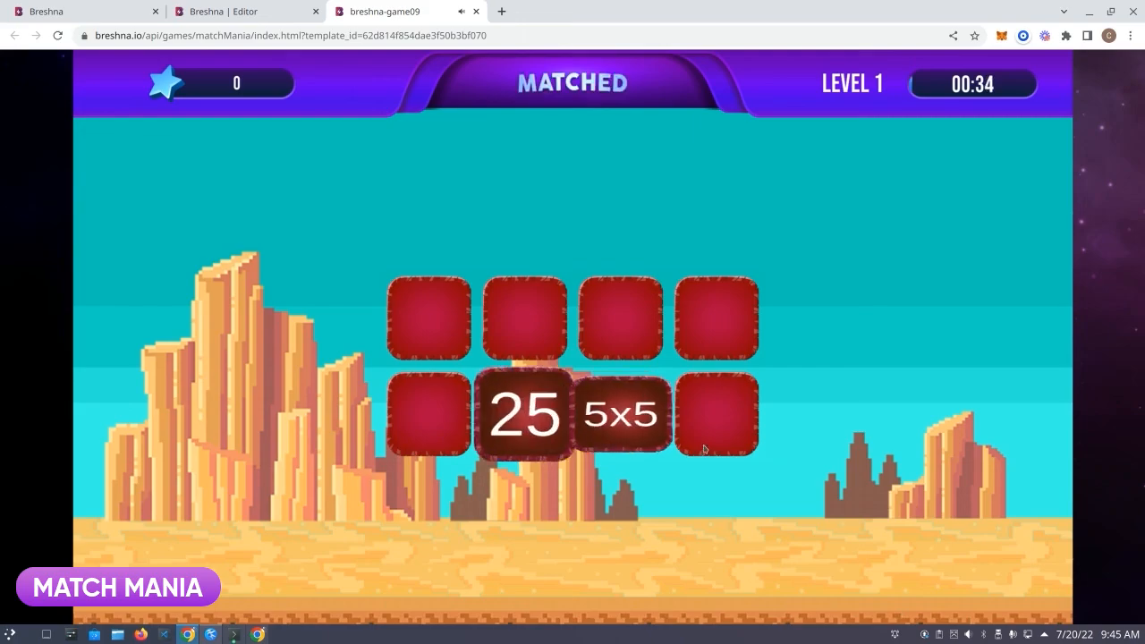